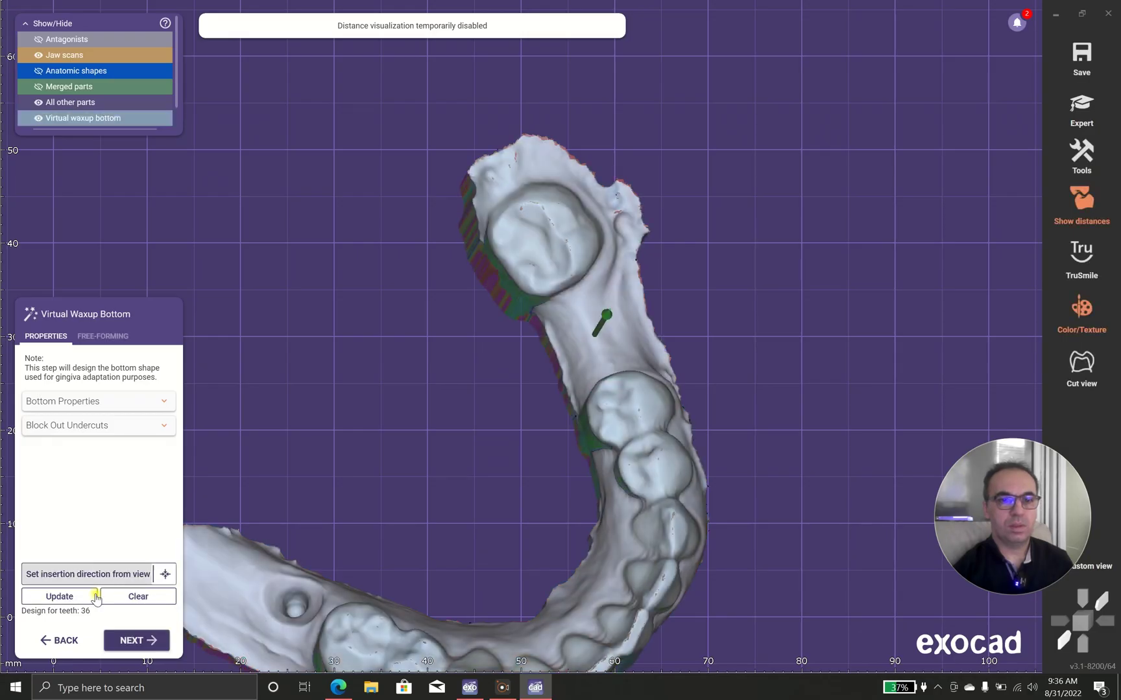
Set the insertion direction for tooth 36 from the current view and update the virtual waxup bottom
{"action": "left_click", "coordinate": [90, 598]}
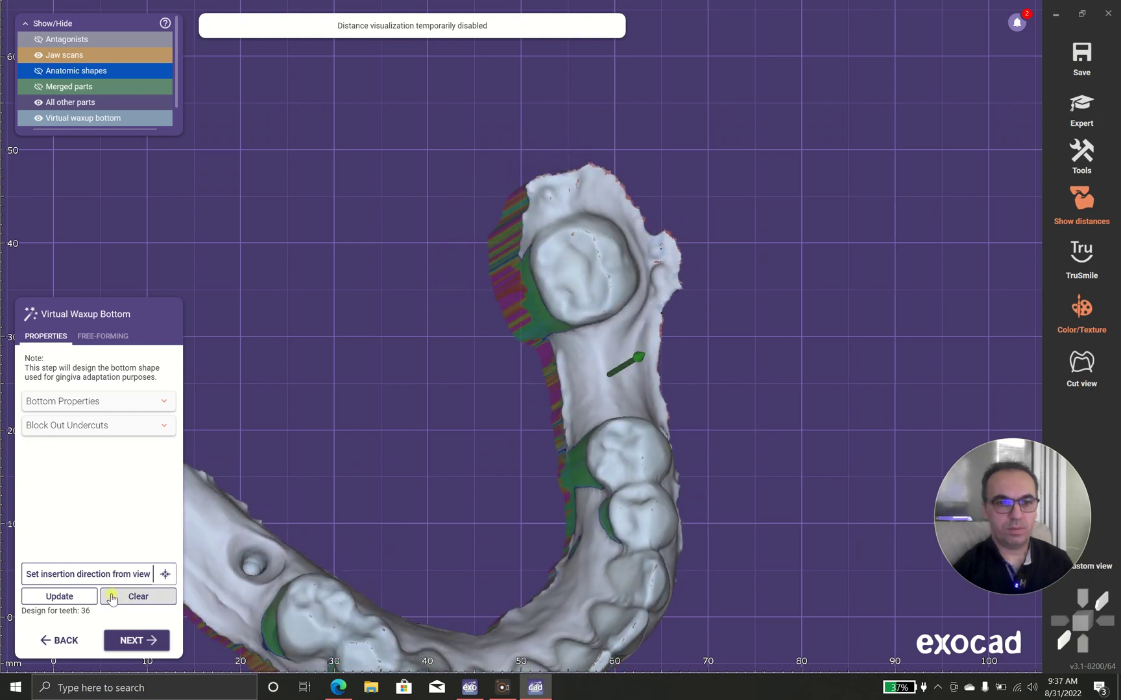
{"action": "left_click", "coordinate": [97, 574]}
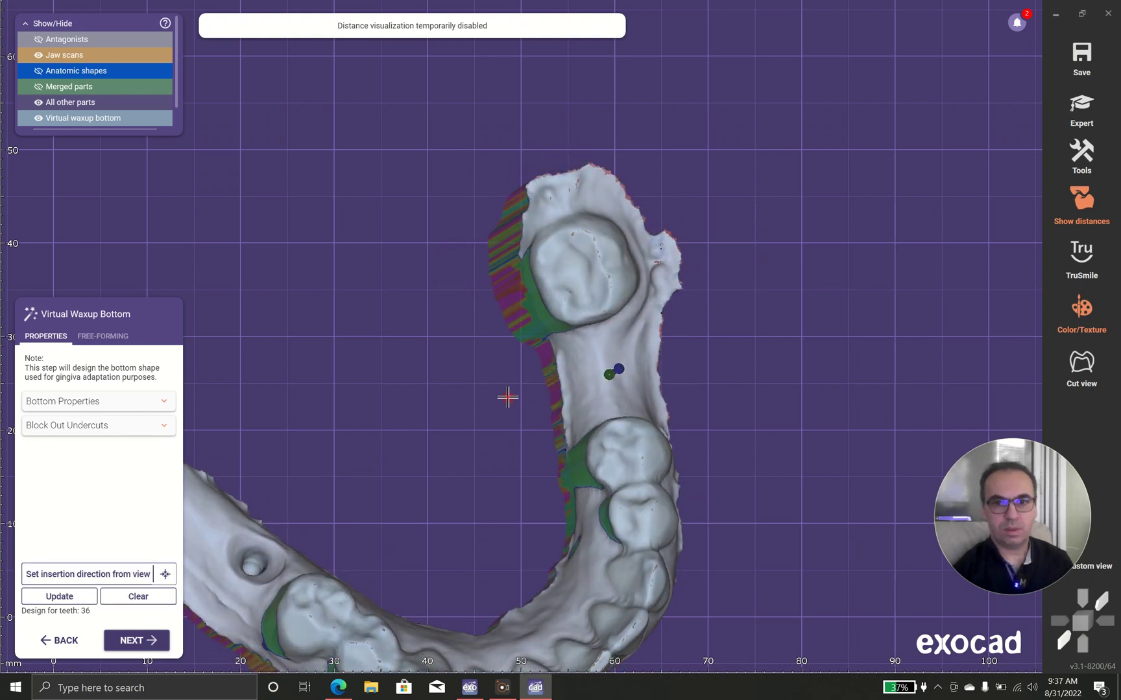
{"action": "left_click", "coordinate": [118, 576]}
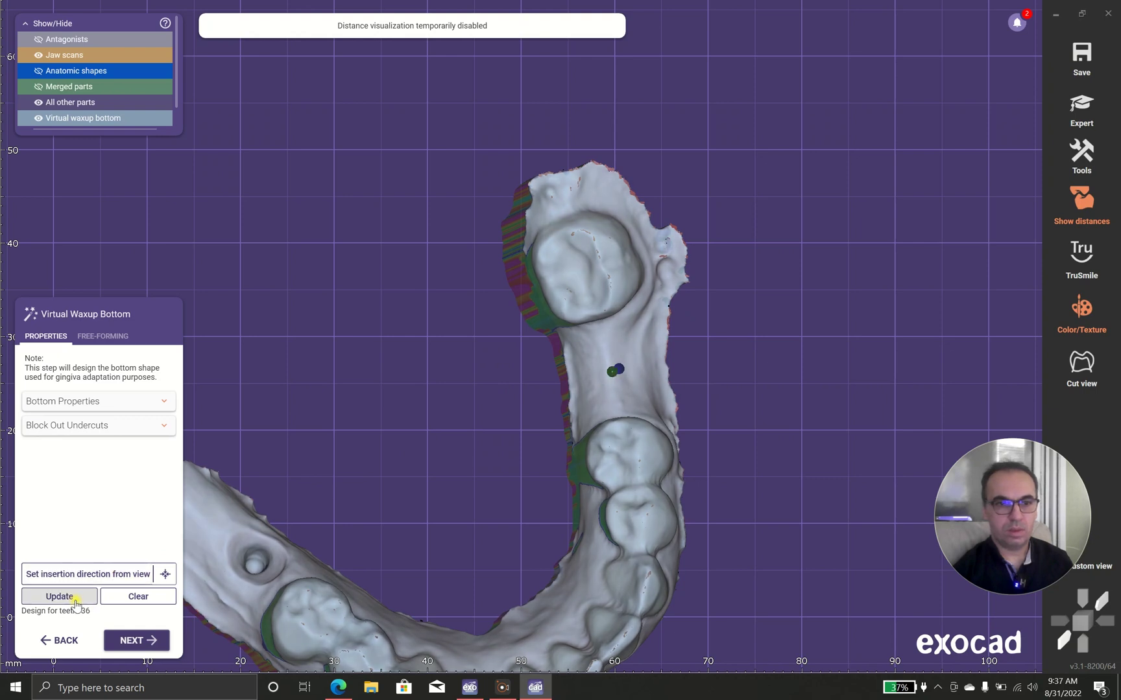
{"action": "left_click", "coordinate": [58, 596]}
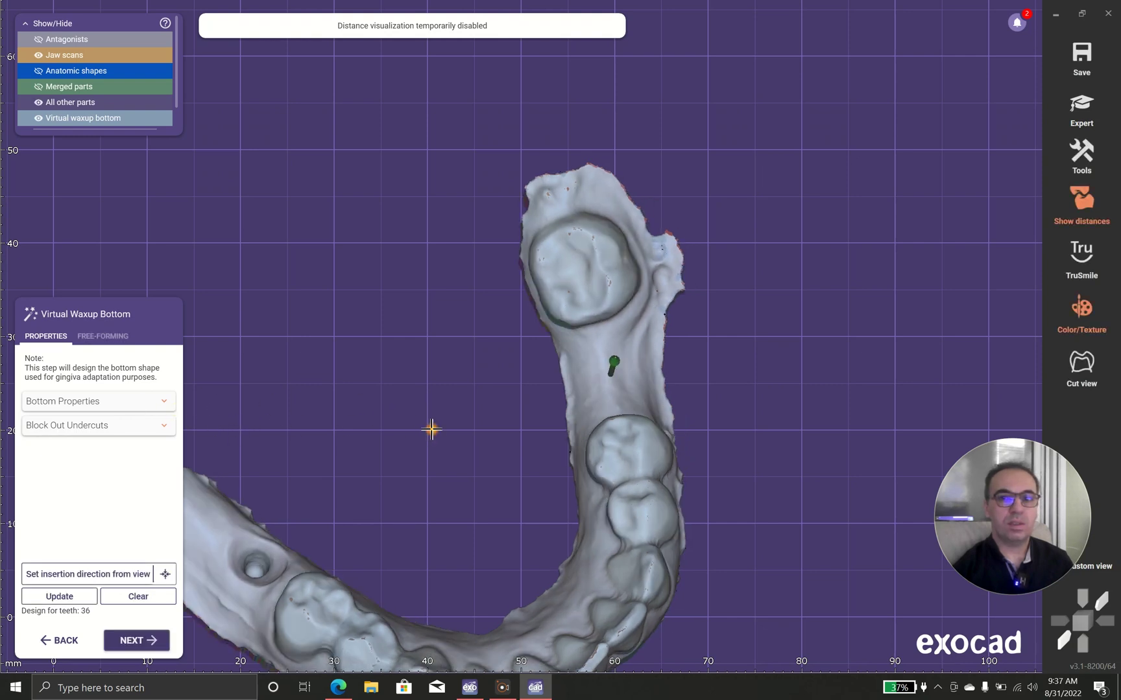
Show the bottom properties and place a cut view section across the rear molar
{"action": "left_click", "coordinate": [165, 405]}
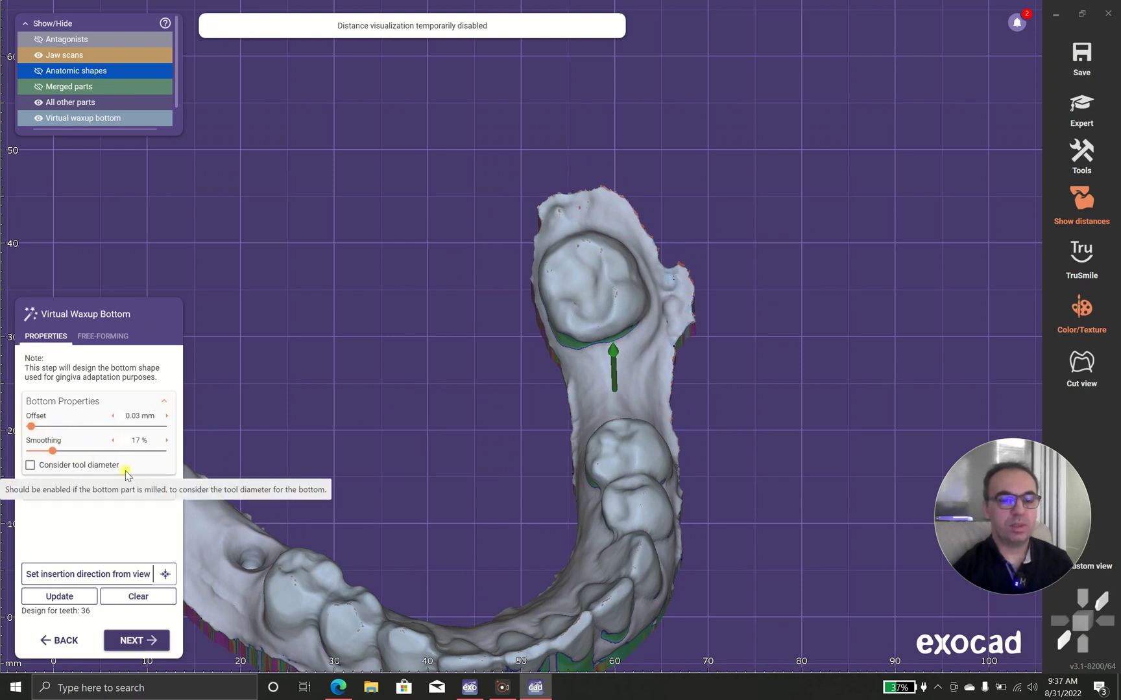
{"action": "right_click_drag", "start_coordinate": [272, 454], "coordinate": [273, 454]}
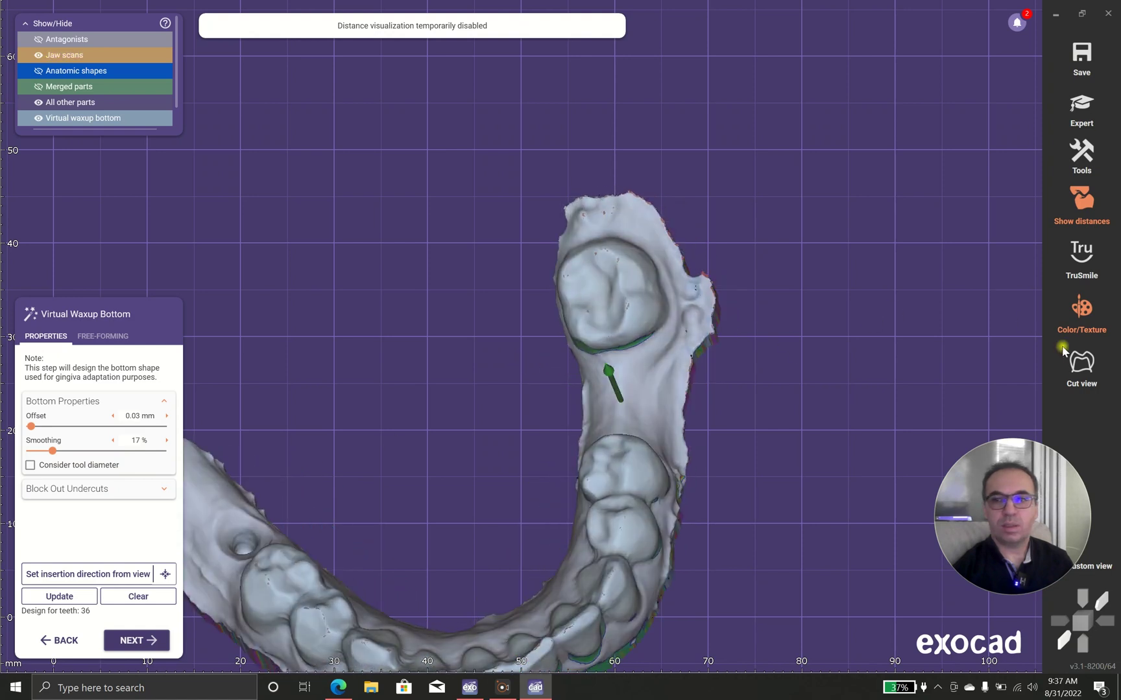
{"action": "left_click", "coordinate": [1081, 364]}
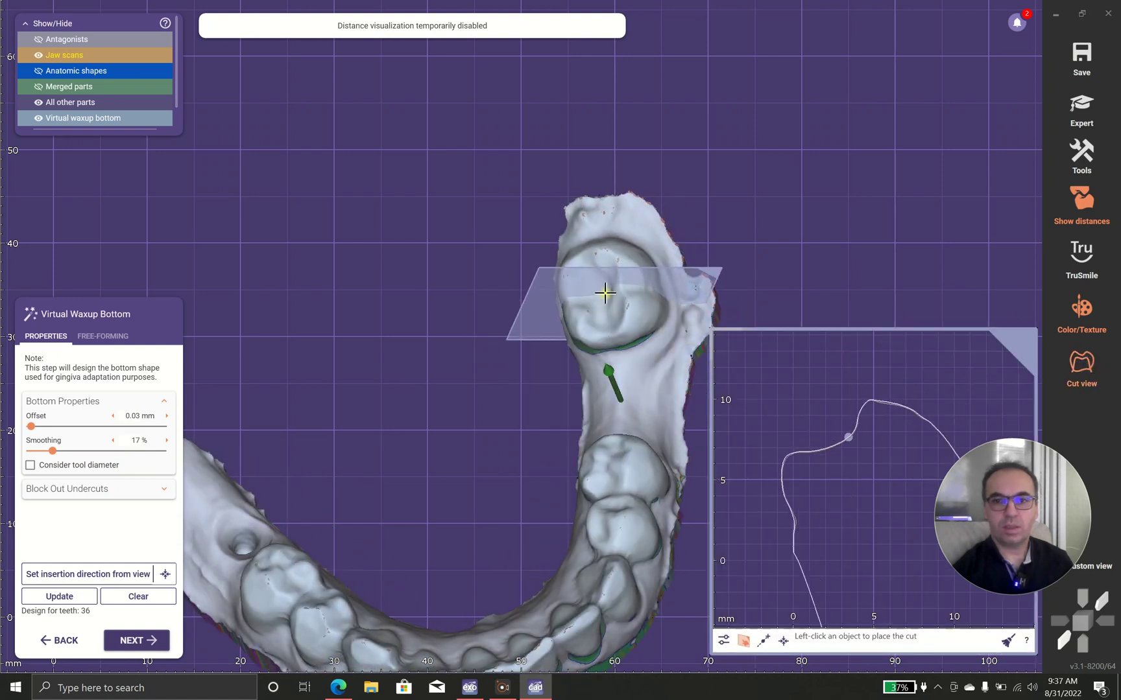
{"action": "left_click", "coordinate": [603, 293]}
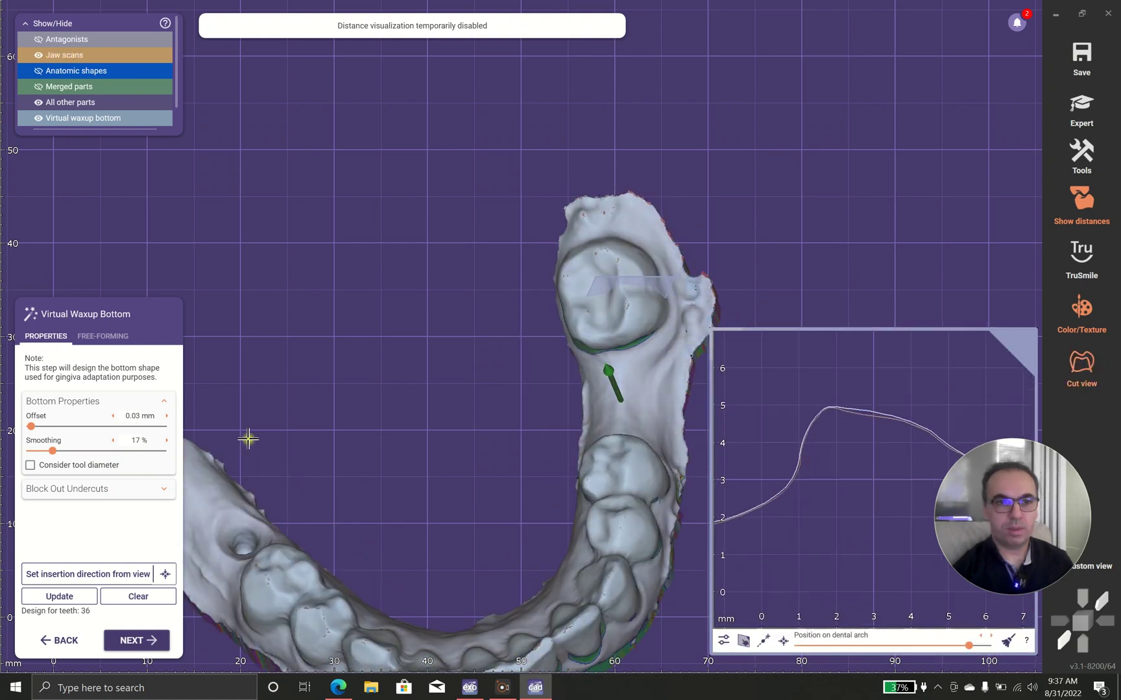
Try a bottom offset of 0.8 mm on the waxup bottom, and restore the offset to 0.03 mm
{"action": "mouse_move", "coordinate": [44, 428]}
{"action": "left_mouse_down"}
{"action": "mouse_move", "coordinate": [97, 427]}
{"action": "mouse_move", "coordinate": [57, 427]}
{"action": "left_mouse_up"}
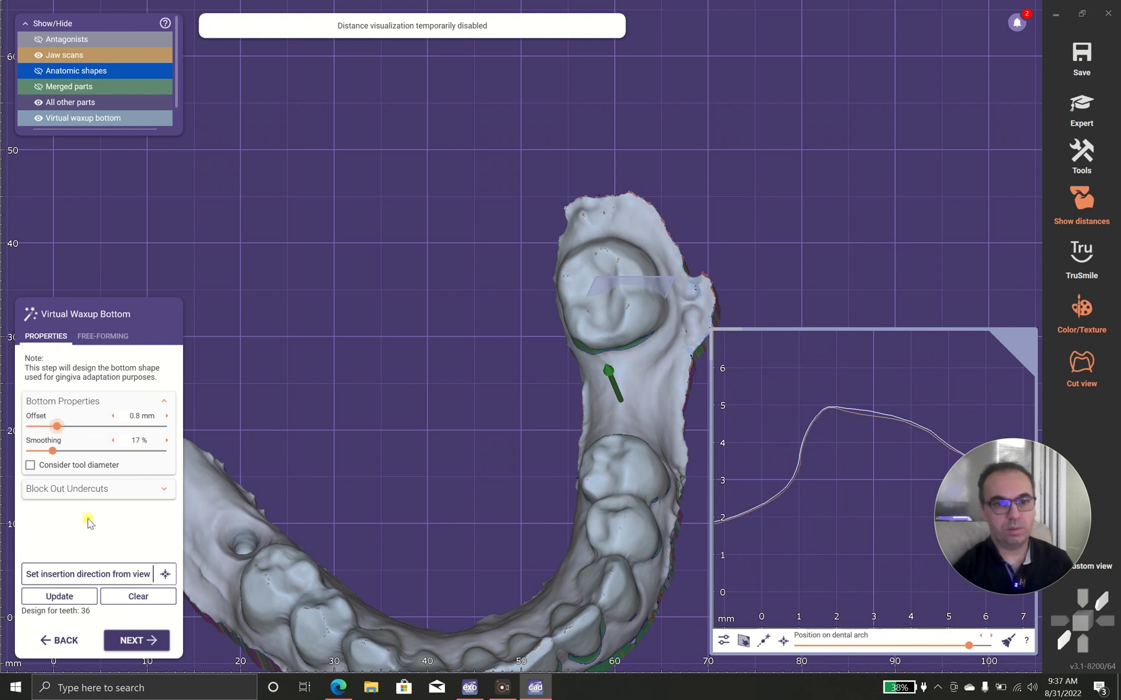
{"action": "left_click", "coordinate": [59, 596]}
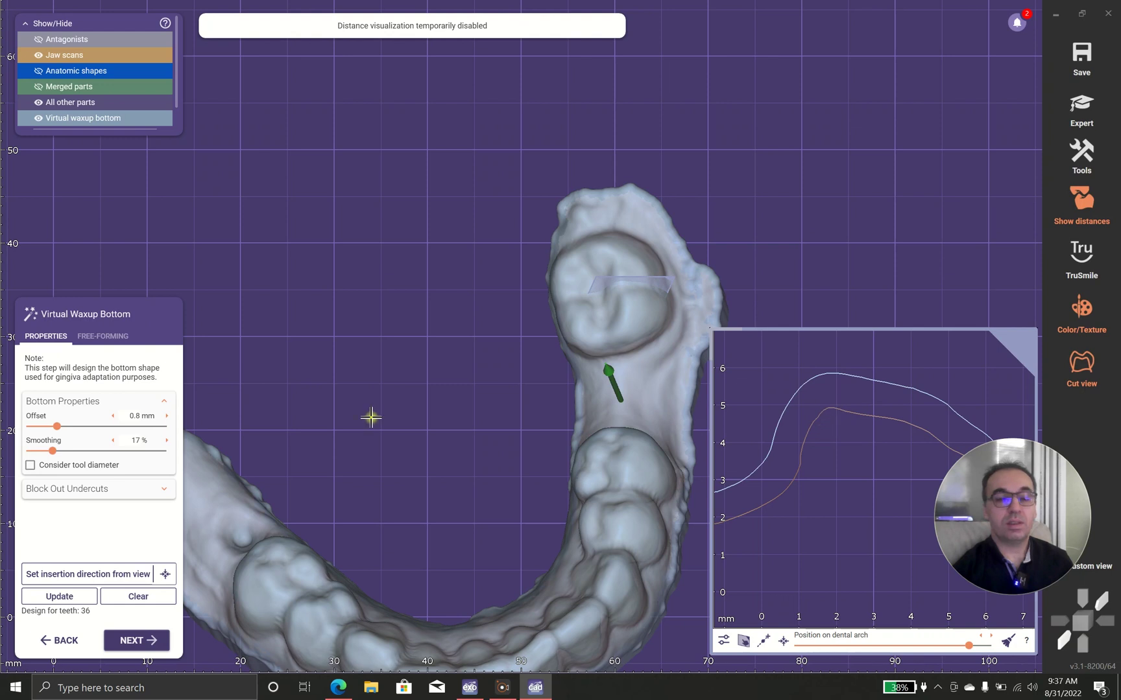
{"action": "mouse_move", "coordinate": [57, 426]}
{"action": "left_mouse_down"}
{"action": "mouse_move", "coordinate": [22, 441]}
{"action": "mouse_move", "coordinate": [33, 435]}
{"action": "left_mouse_up"}
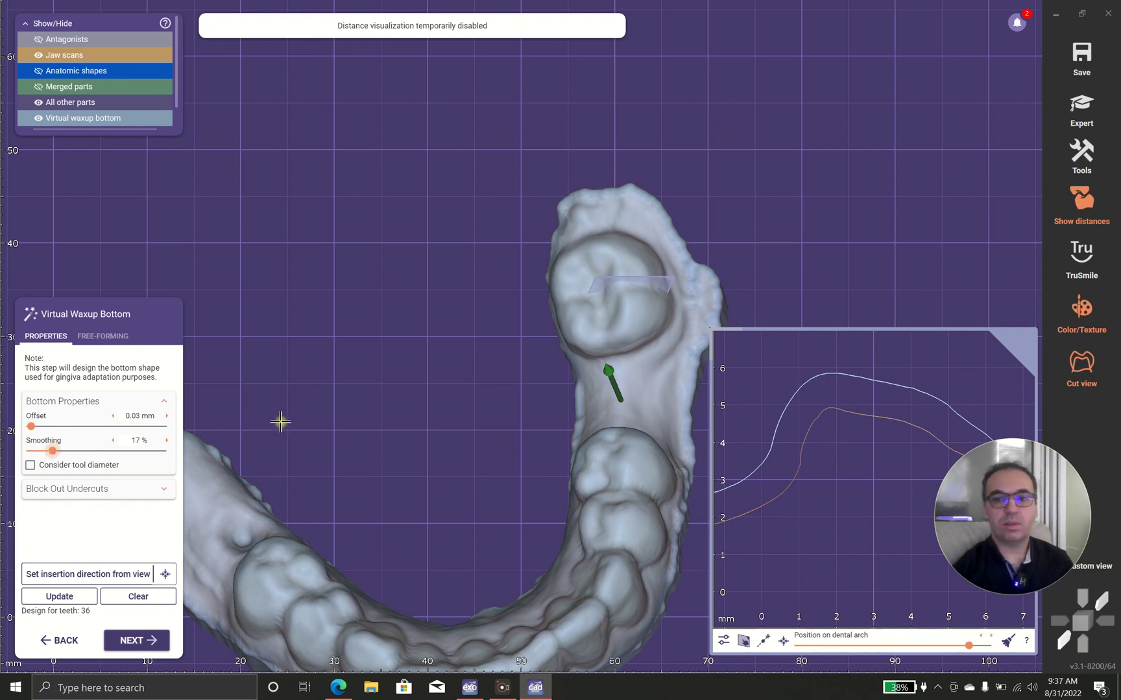
Set the bottom smoothing to 78 % and update the virtual waxup bottom
{"action": "scroll", "coordinate": [887, 421], "scroll_direction": "down", "scroll_amount": 4}
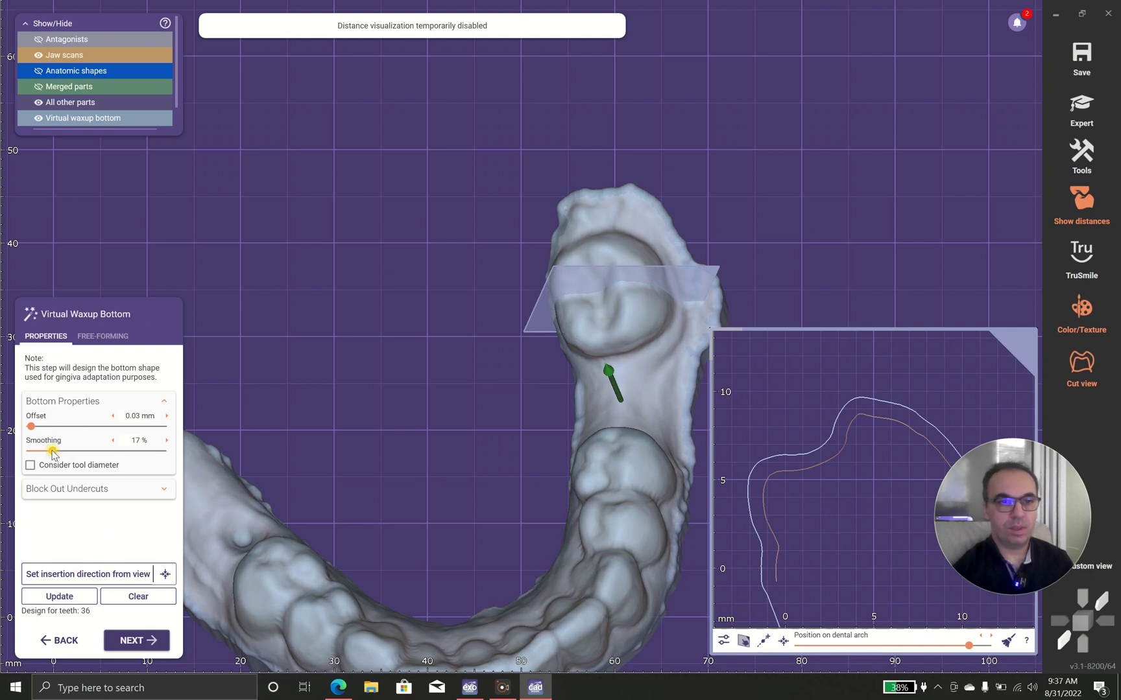
{"action": "left_click_drag", "start_coordinate": [53, 453], "coordinate": [133, 452]}
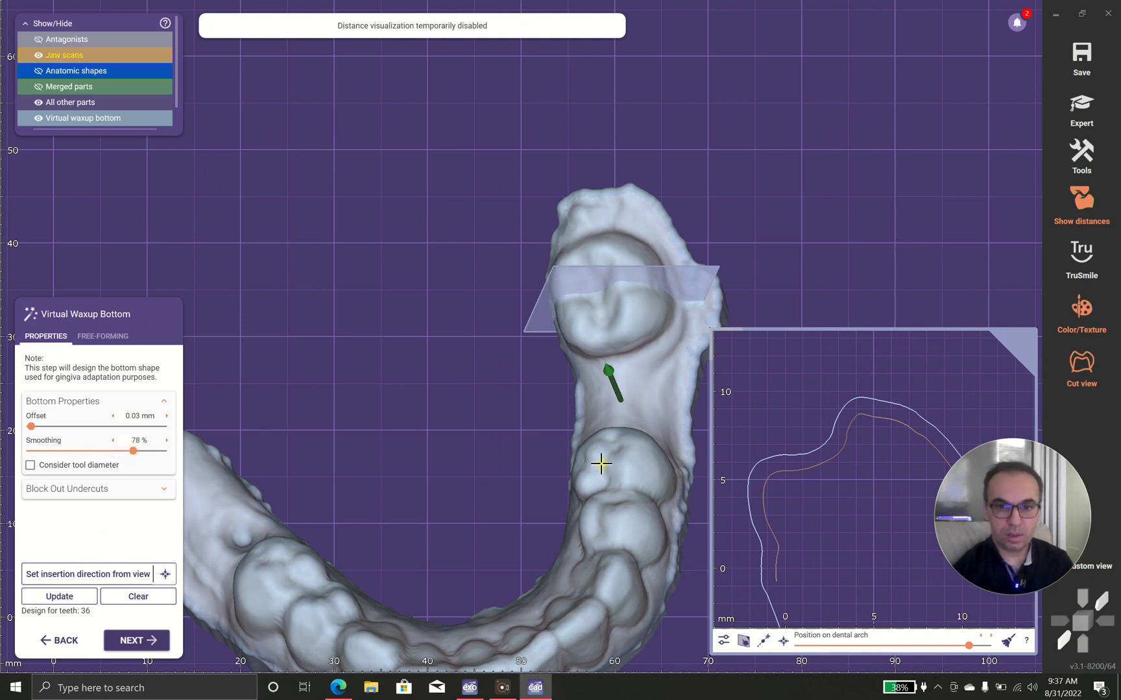
{"action": "left_click", "coordinate": [57, 596]}
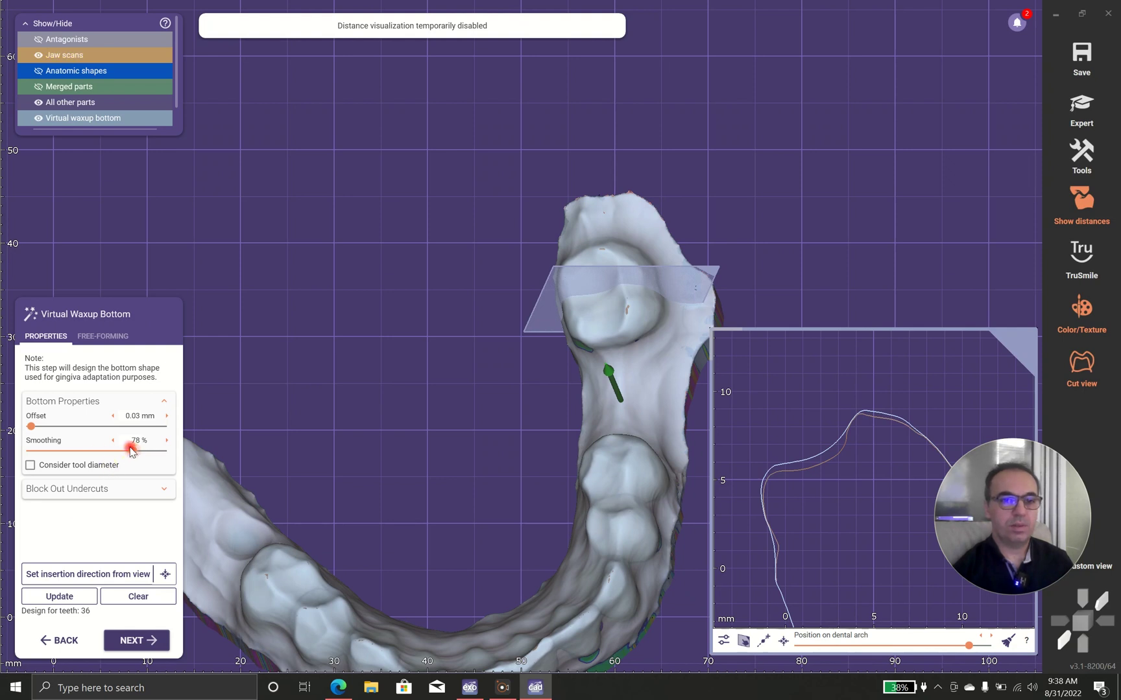
Set the bottom smoothing to 16 % and recalculate the waxup bottom
{"action": "mouse_move", "coordinate": [132, 450]}
{"action": "left_mouse_down"}
{"action": "mouse_move", "coordinate": [28, 452]}
{"action": "mouse_move", "coordinate": [45, 454]}
{"action": "left_mouse_up"}
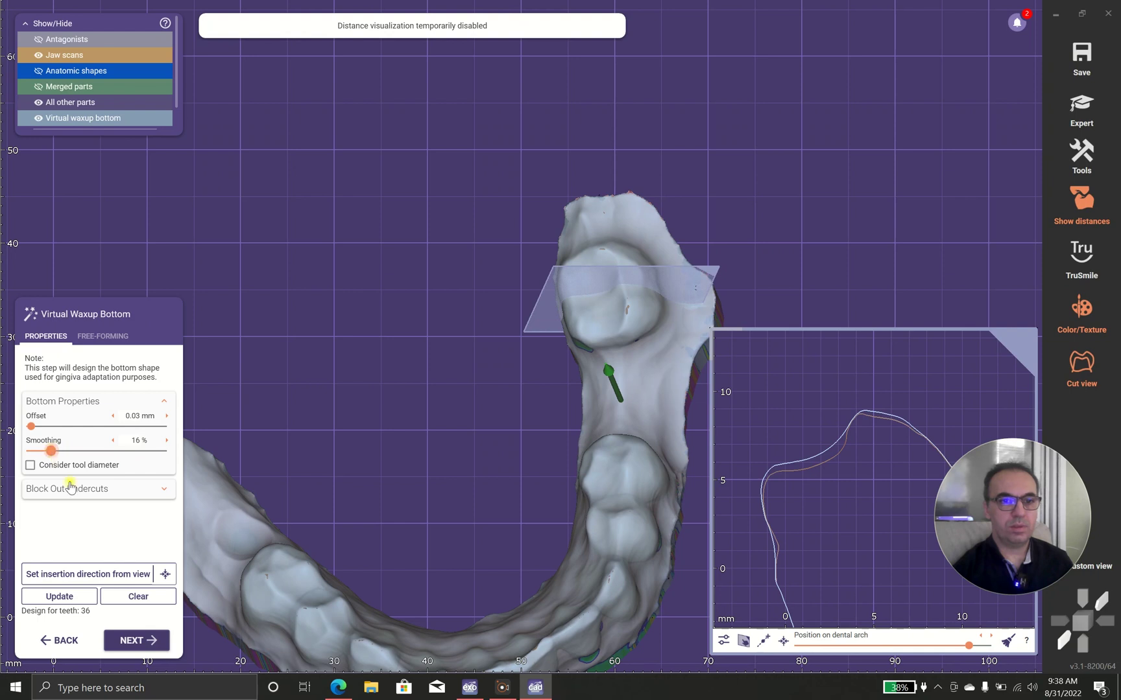
{"action": "left_click", "coordinate": [67, 597]}
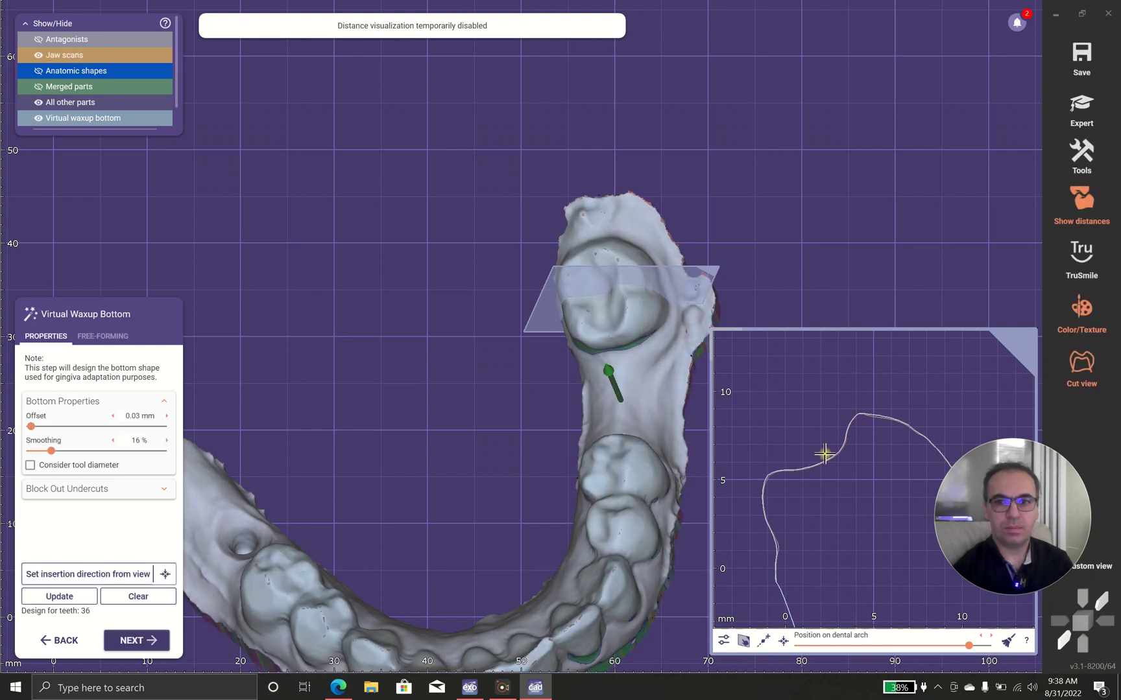
Set the block-out option for allowed undercuts to 0.47 mm and update the waxup bottom
{"action": "left_click", "coordinate": [46, 490]}
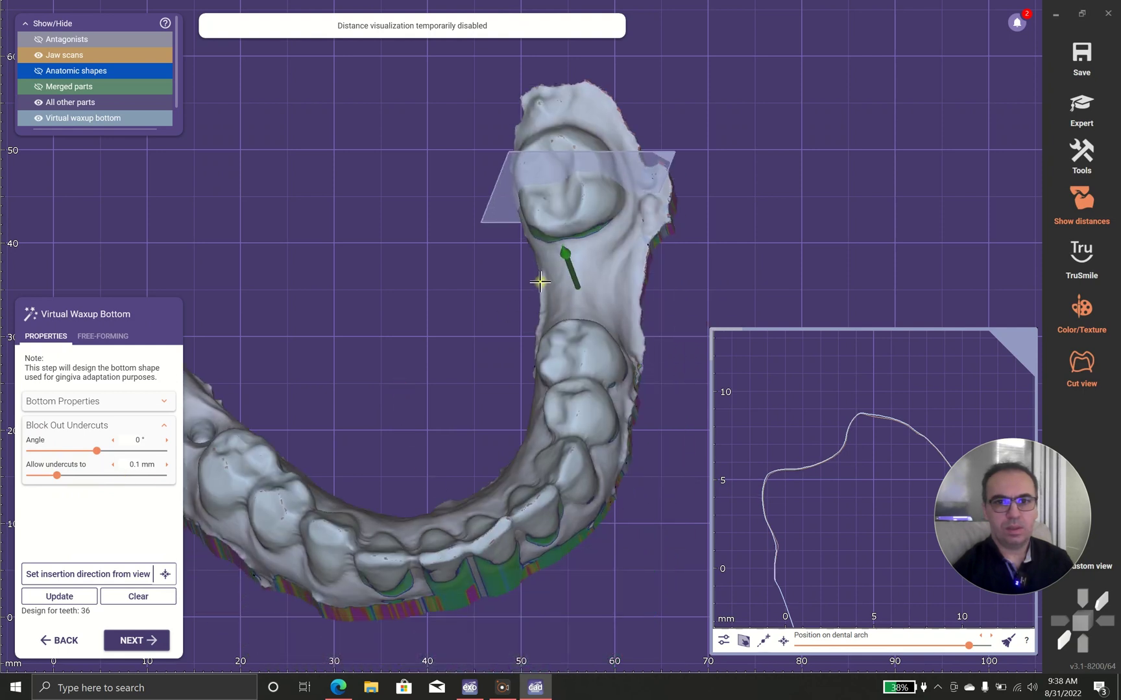
{"action": "scroll", "coordinate": [780, 551], "scroll_direction": "up", "scroll_amount": 5}
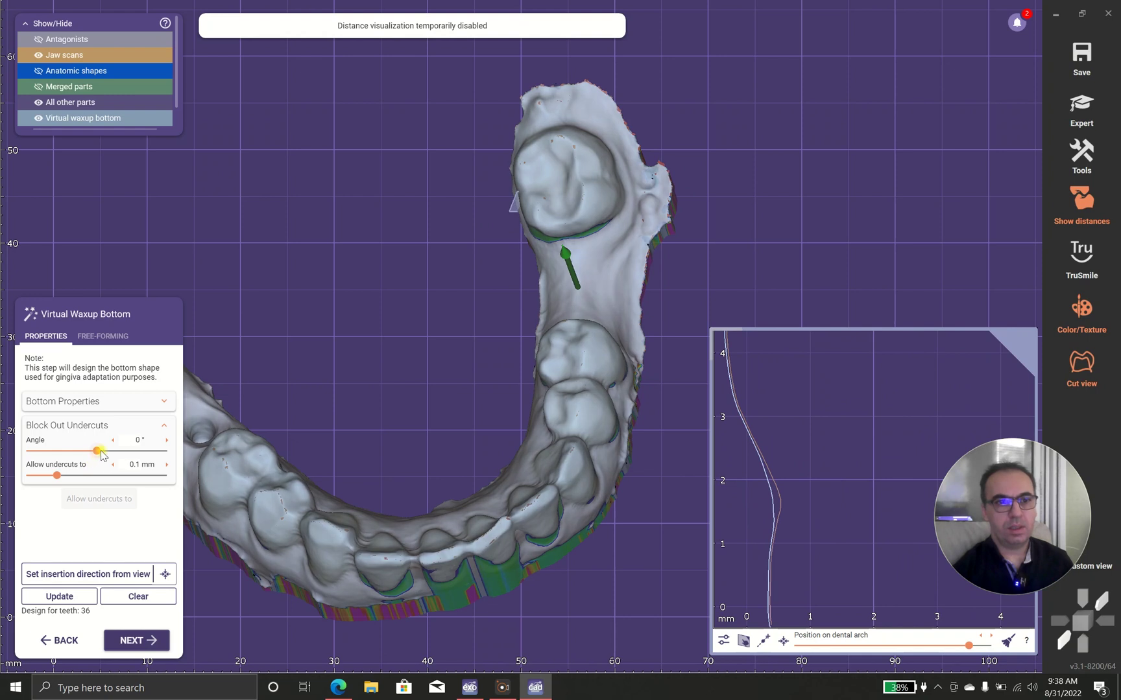
{"action": "left_click_drag", "start_coordinate": [57, 476], "coordinate": [151, 477]}
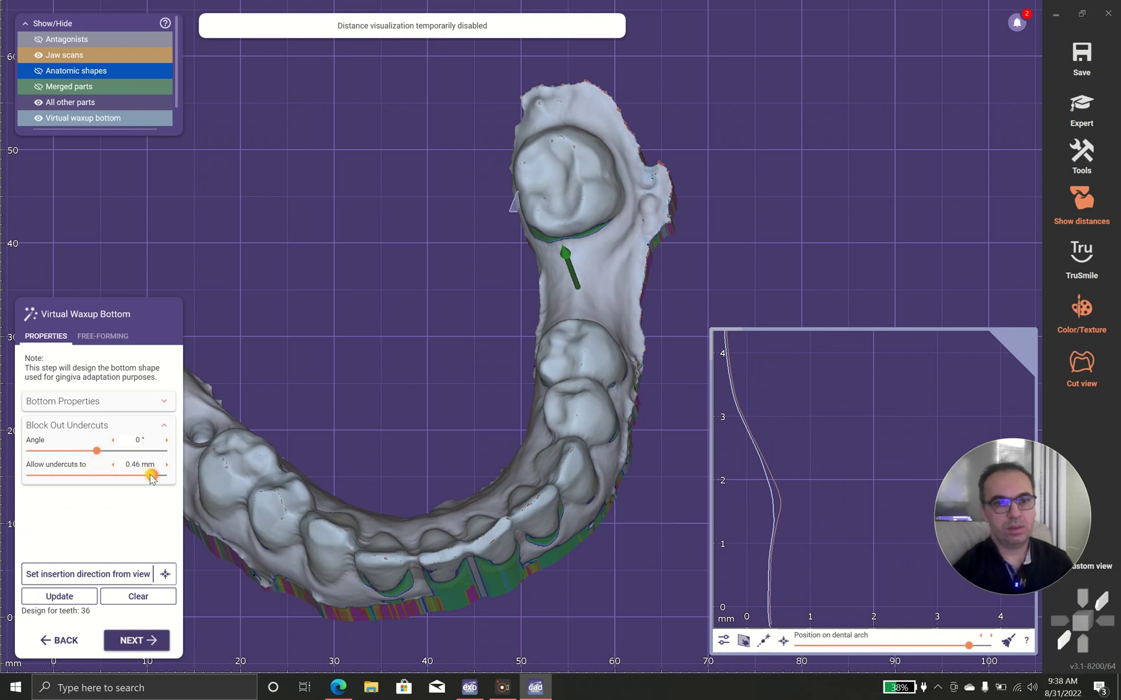
{"action": "left_click", "coordinate": [57, 596]}
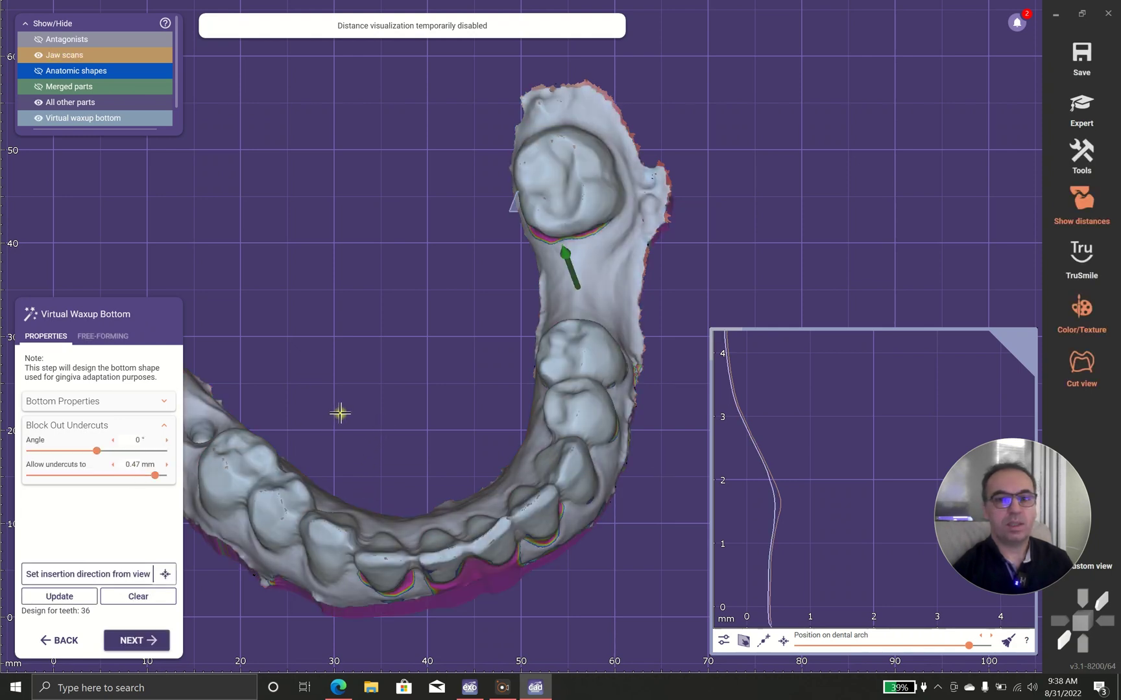
Update the waxup bottom with undercuts allowed to 0.1 mm and proceed to the gingiva base design
{"action": "left_click_drag", "start_coordinate": [155, 475], "coordinate": [54, 492]}
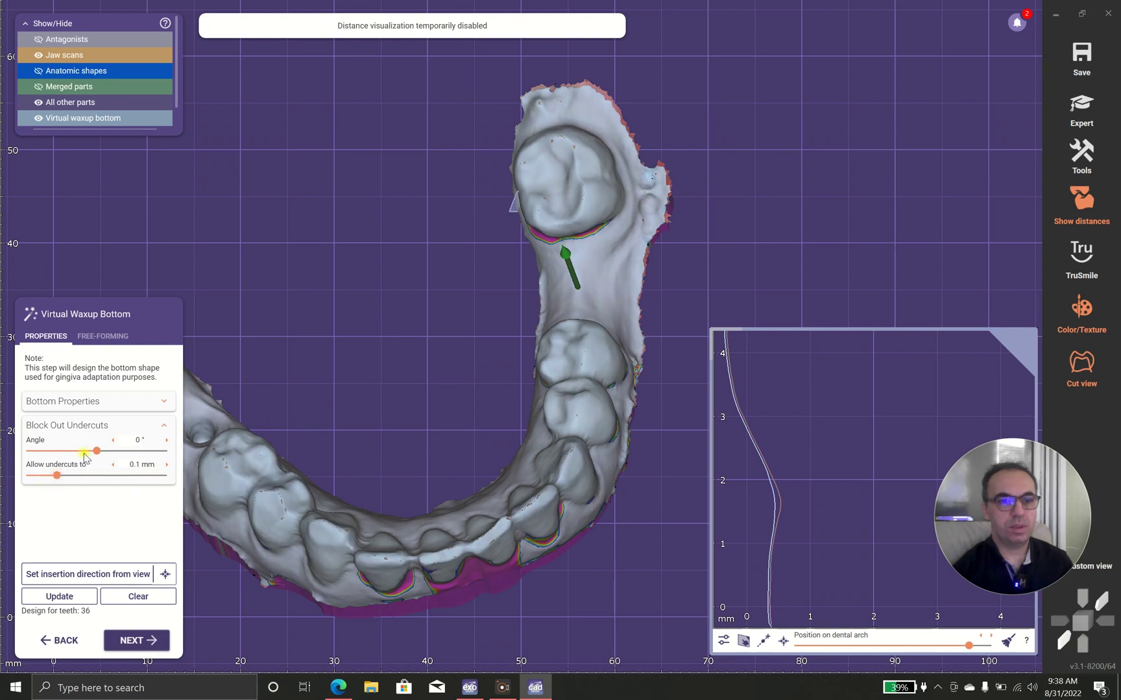
{"action": "left_click", "coordinate": [78, 595]}
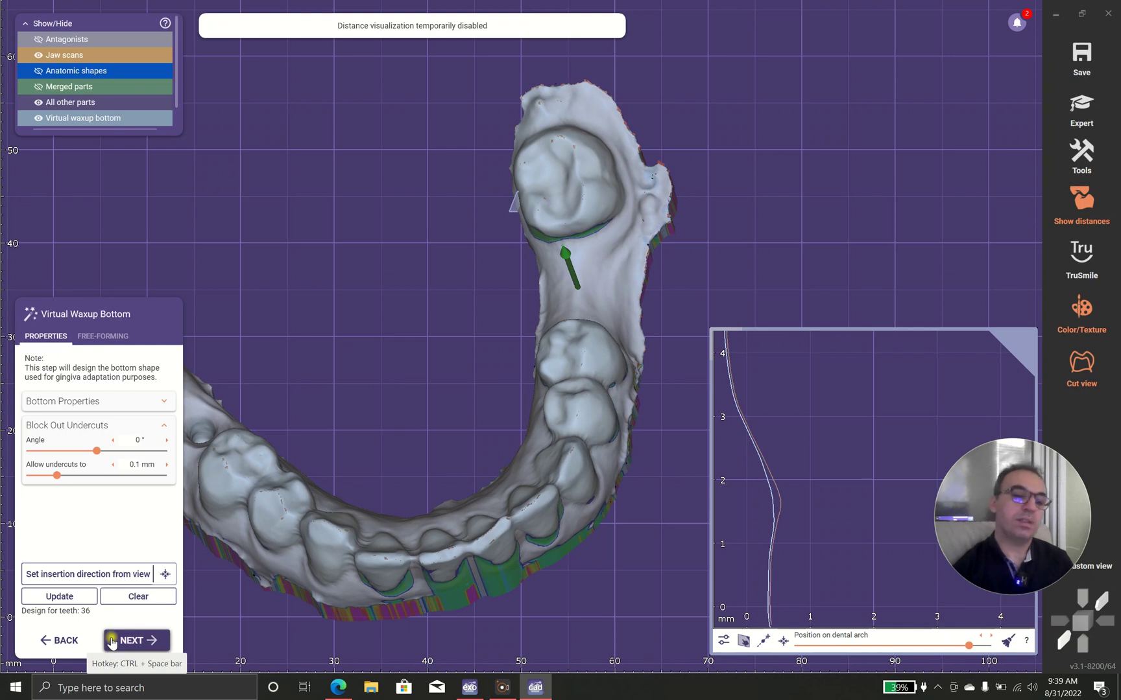
{"action": "left_click", "coordinate": [126, 640]}
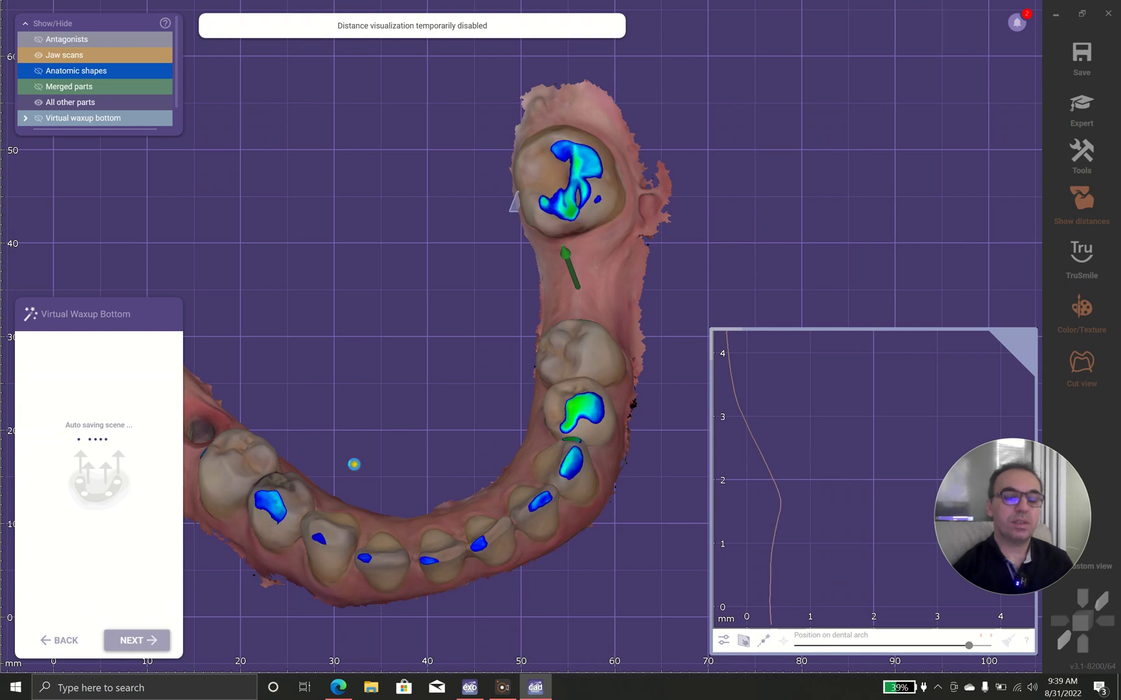
Start the gingiva margin line along the buccal side of tooth 36 and loop it over the neighbouring premolar's buccal base toward the contact
{"action": "scroll", "coordinate": [411, 433], "scroll_direction": "down", "scroll_amount": 3}
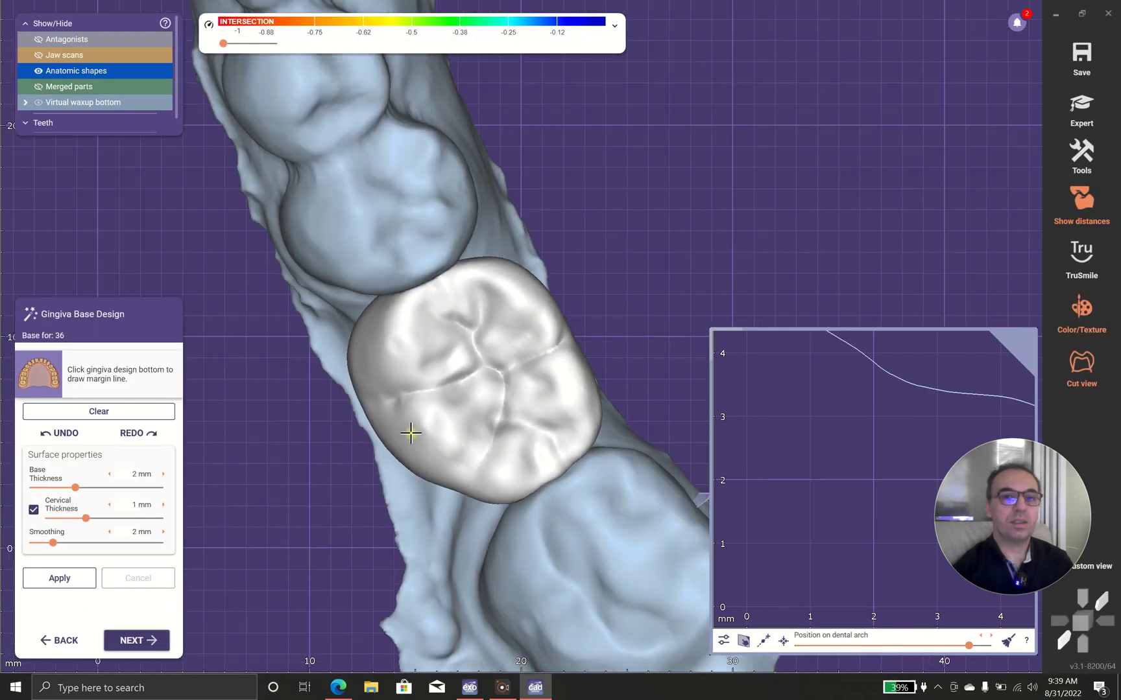
{"action": "right_click_drag", "start_coordinate": [415, 452], "coordinate": [380, 367]}
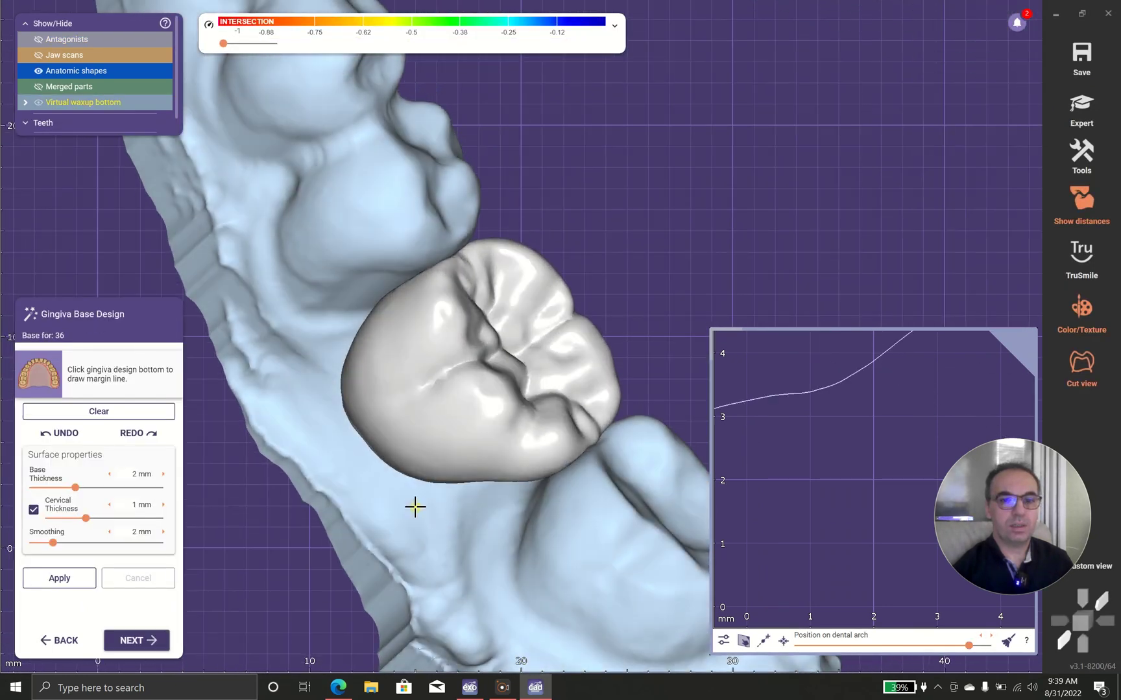
{"action": "left_click", "coordinate": [378, 468]}
{"action": "left_click", "coordinate": [317, 394]}
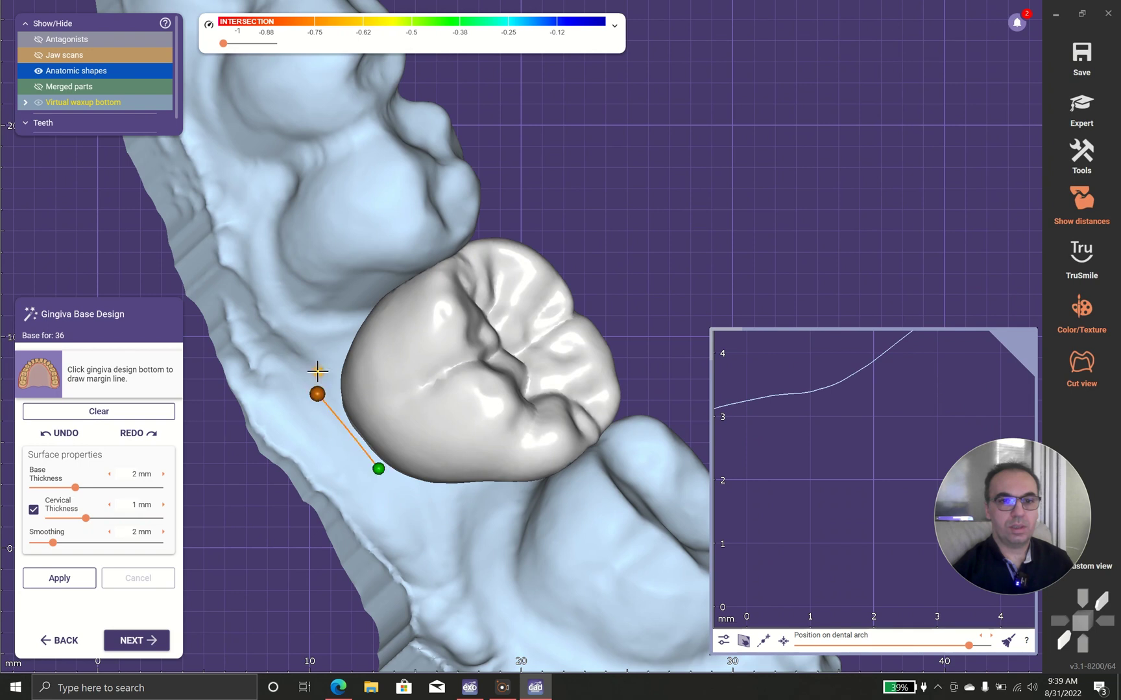
{"action": "left_click", "coordinate": [285, 300]}
{"action": "left_click", "coordinate": [275, 230]}
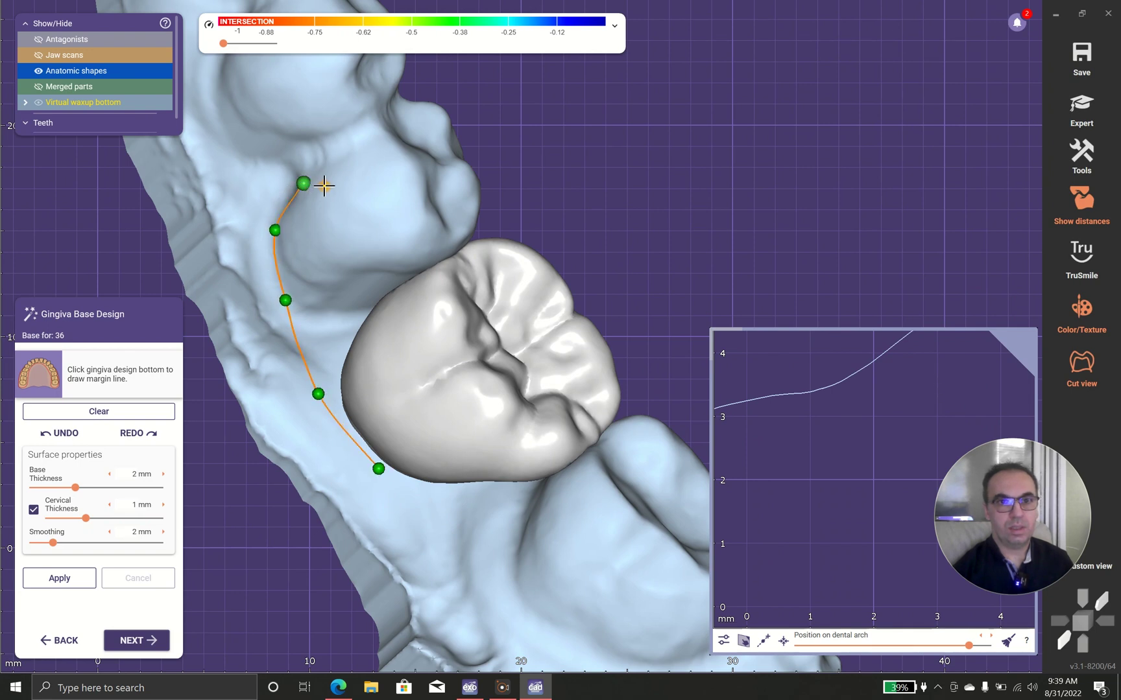
{"action": "left_click", "coordinate": [326, 207]}
{"action": "left_click", "coordinate": [331, 264]}
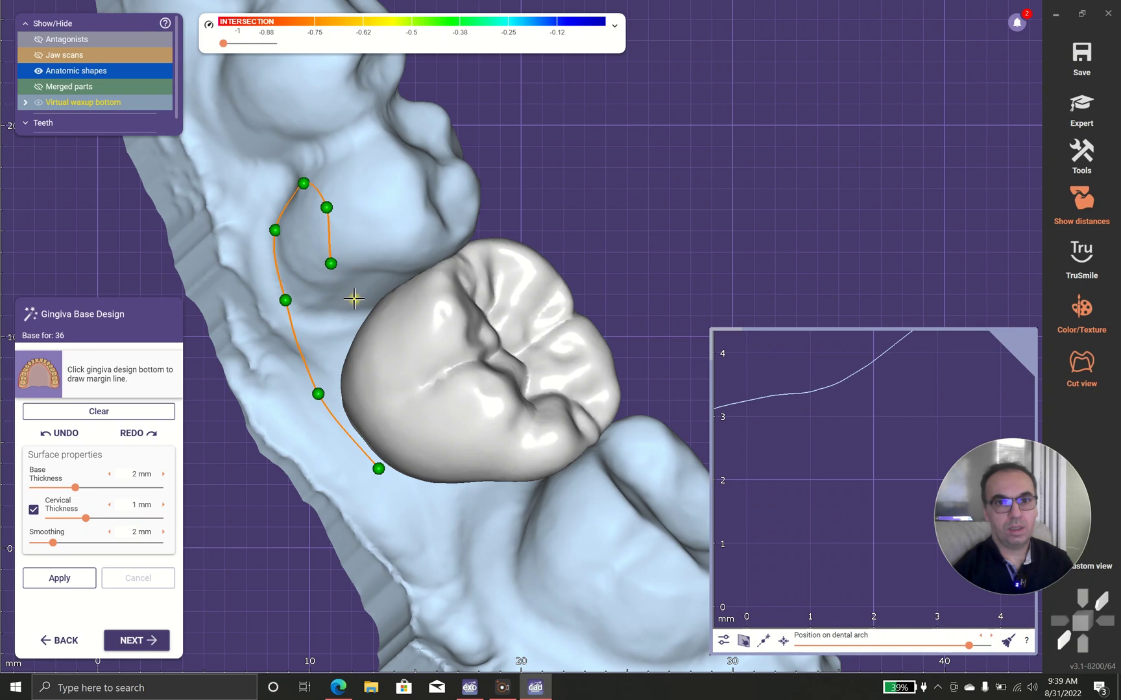
{"action": "left_click", "coordinate": [380, 301]}
Continue the margin line through the premolar contact and around the lingual base of the neighbouring premolar
{"action": "right_click_drag", "start_coordinate": [382, 301], "coordinate": [407, 281]}
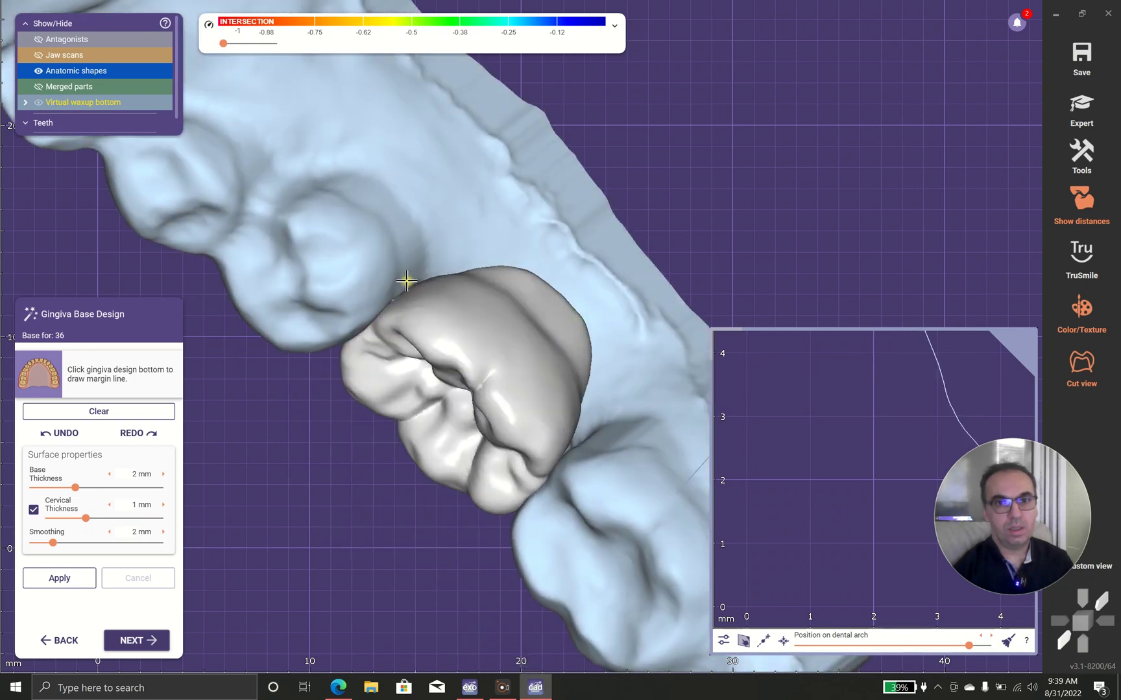
{"action": "left_click", "coordinate": [359, 226]}
{"action": "left_click", "coordinate": [349, 189]}
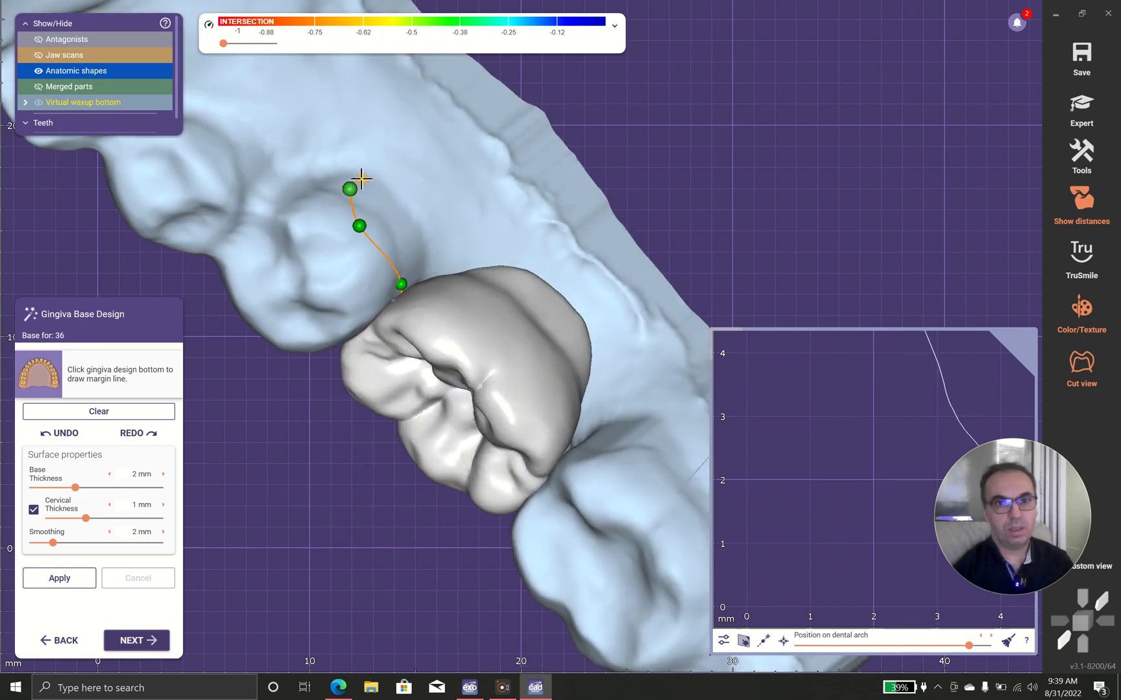
{"action": "left_click", "coordinate": [394, 190]}
{"action": "left_click", "coordinate": [439, 248]}
Extend the margin line along the lingual gingiva of tooth 36 up to the adjacent rear molar
{"action": "left_click", "coordinate": [488, 249]}
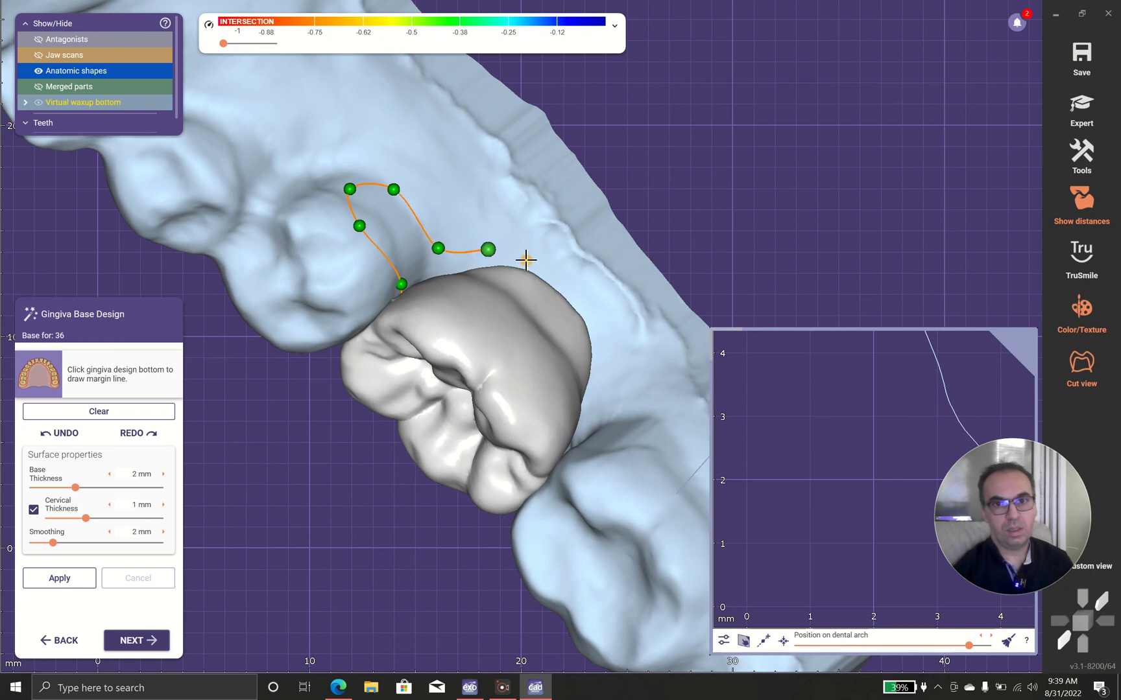
{"action": "left_click", "coordinate": [567, 277]}
{"action": "left_click", "coordinate": [609, 331]}
{"action": "left_click", "coordinate": [617, 393]}
{"action": "left_click", "coordinate": [626, 424]}
Loop the margin line over the rear molar's lingual surface and back into the contact with tooth 36
{"action": "middle_click_drag", "start_coordinate": [626, 424], "coordinate": [281, 312]}
{"action": "left_click", "coordinate": [329, 340]}
{"action": "left_click", "coordinate": [351, 388]}
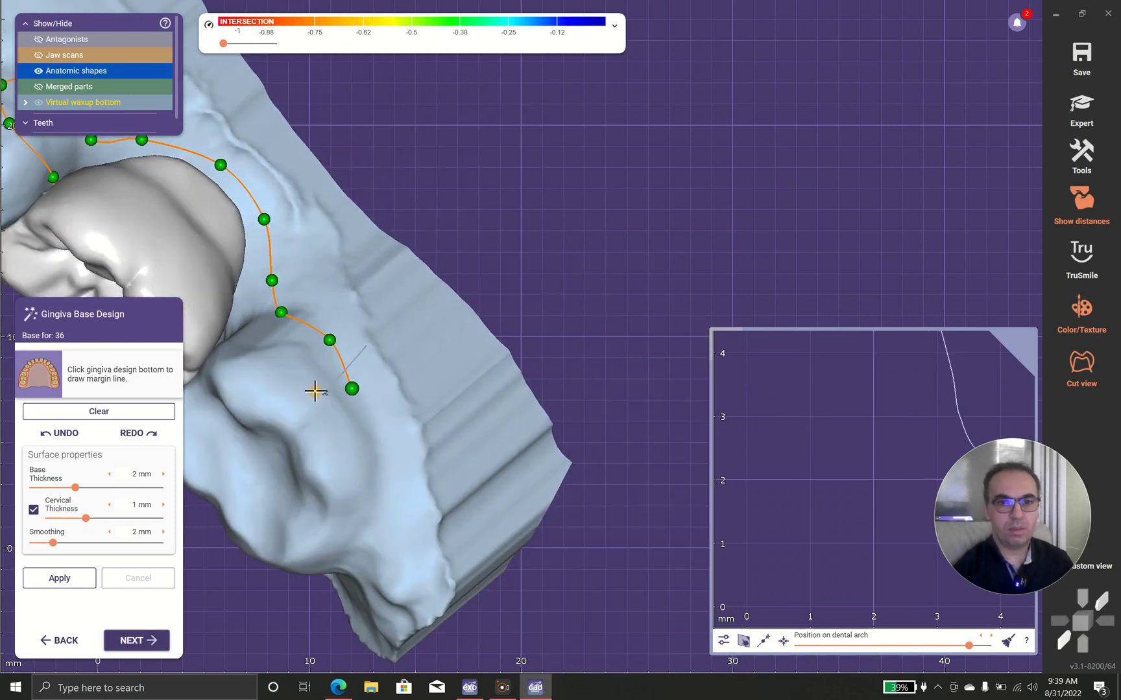
{"action": "left_click", "coordinate": [311, 385]}
{"action": "left_click", "coordinate": [281, 350]}
{"action": "left_click", "coordinate": [251, 340]}
{"action": "left_click", "coordinate": [230, 342]}
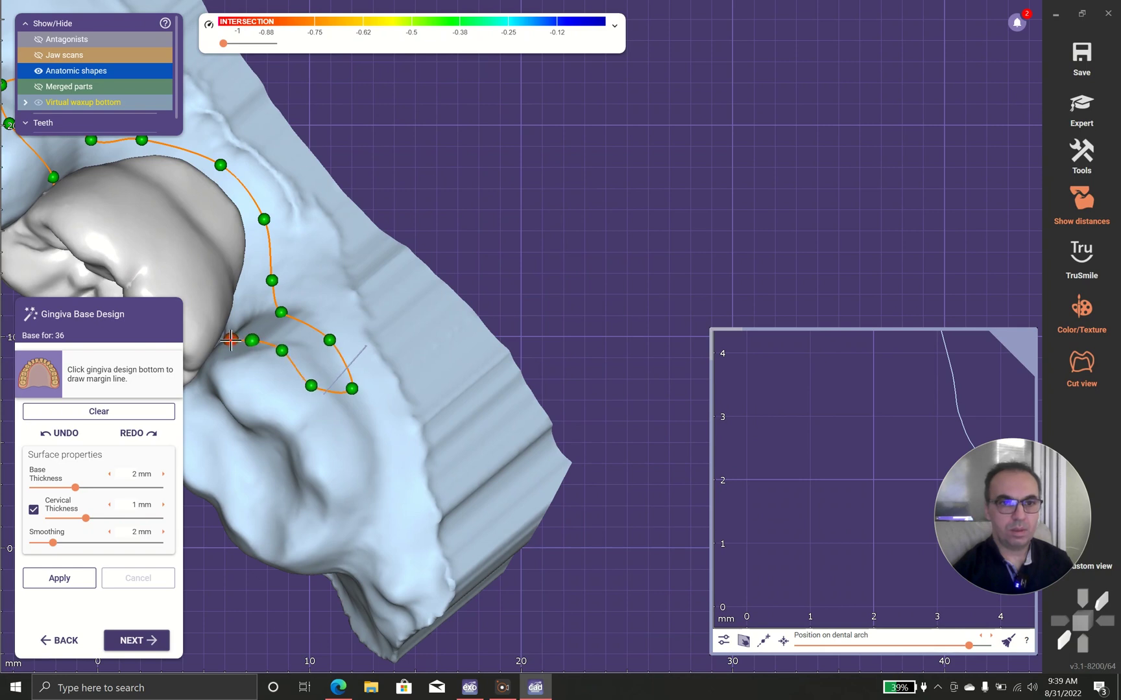
{"action": "right_click_drag", "start_coordinate": [234, 329], "coordinate": [230, 332]}
Run the margin line across the rear molar's buccal surface and back along the buccal gingiva, closing it at its starting point beside tooth 36
{"action": "middle_click_drag", "start_coordinate": [219, 360], "coordinate": [495, 157]}
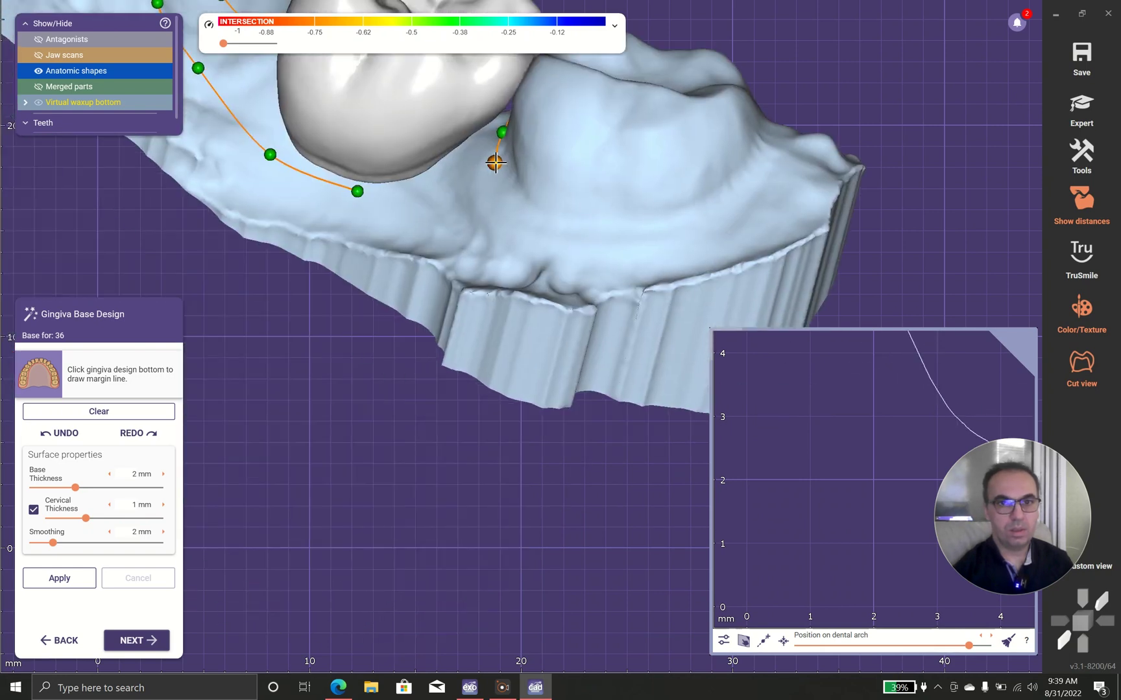
{"action": "left_click_drag", "start_coordinate": [505, 160], "coordinate": [525, 149]}
{"action": "left_click", "coordinate": [565, 151]}
{"action": "left_click", "coordinate": [620, 168]}
{"action": "left_click", "coordinate": [623, 192]}
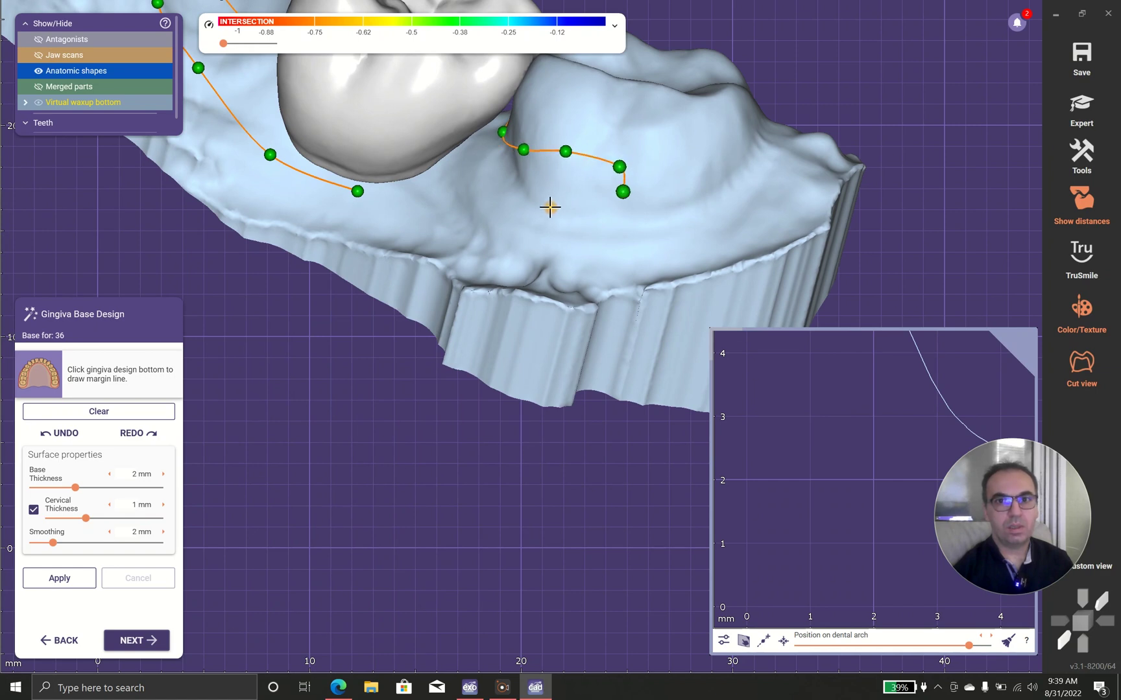
{"action": "left_click", "coordinate": [530, 201]}
{"action": "left_click", "coordinate": [462, 198]}
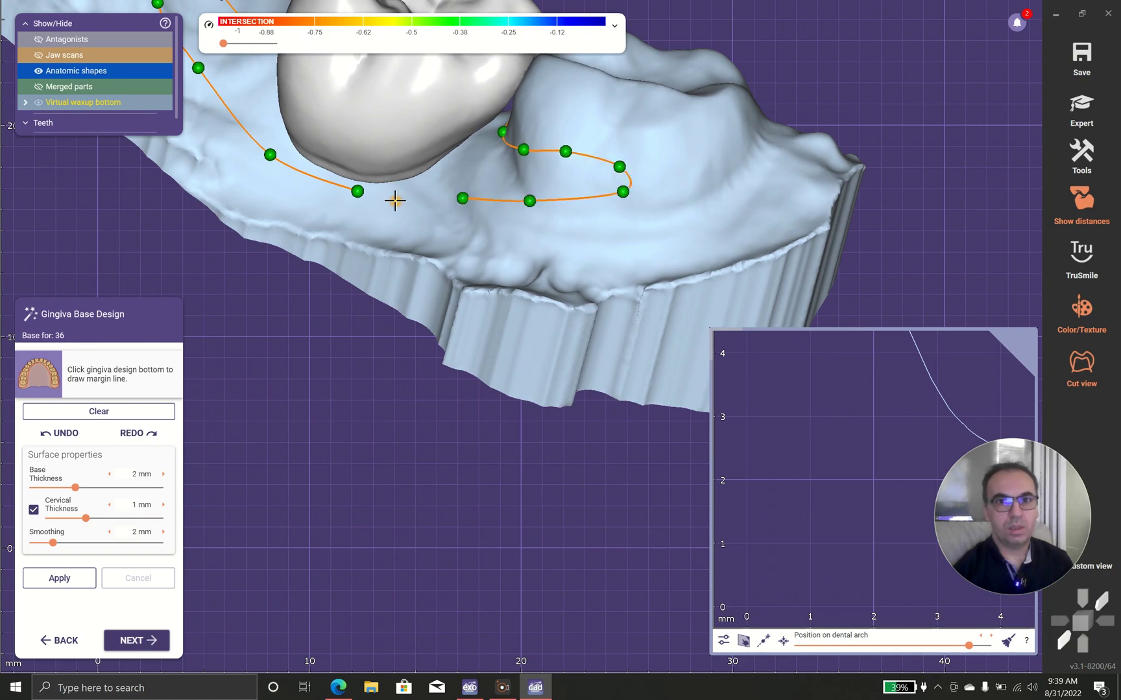
{"action": "left_click", "coordinate": [358, 191]}
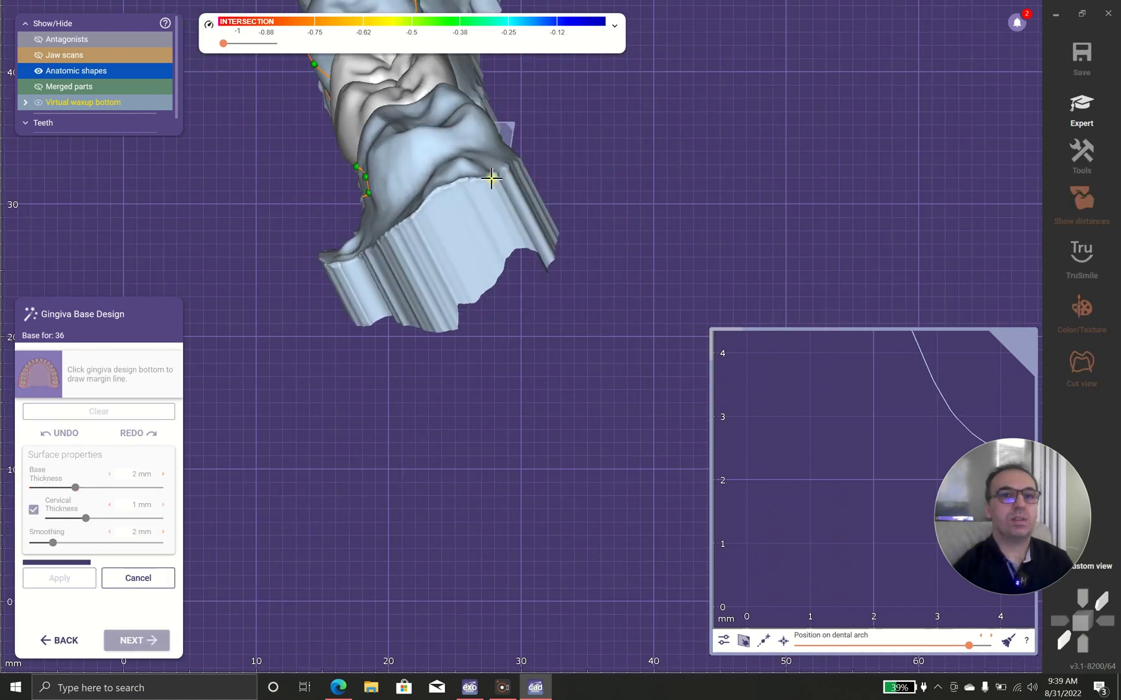
Reshape the margin line on the rear molar's lingual side and hide the cut view
{"action": "scroll", "coordinate": [413, 224], "scroll_direction": "up", "scroll_amount": 3}
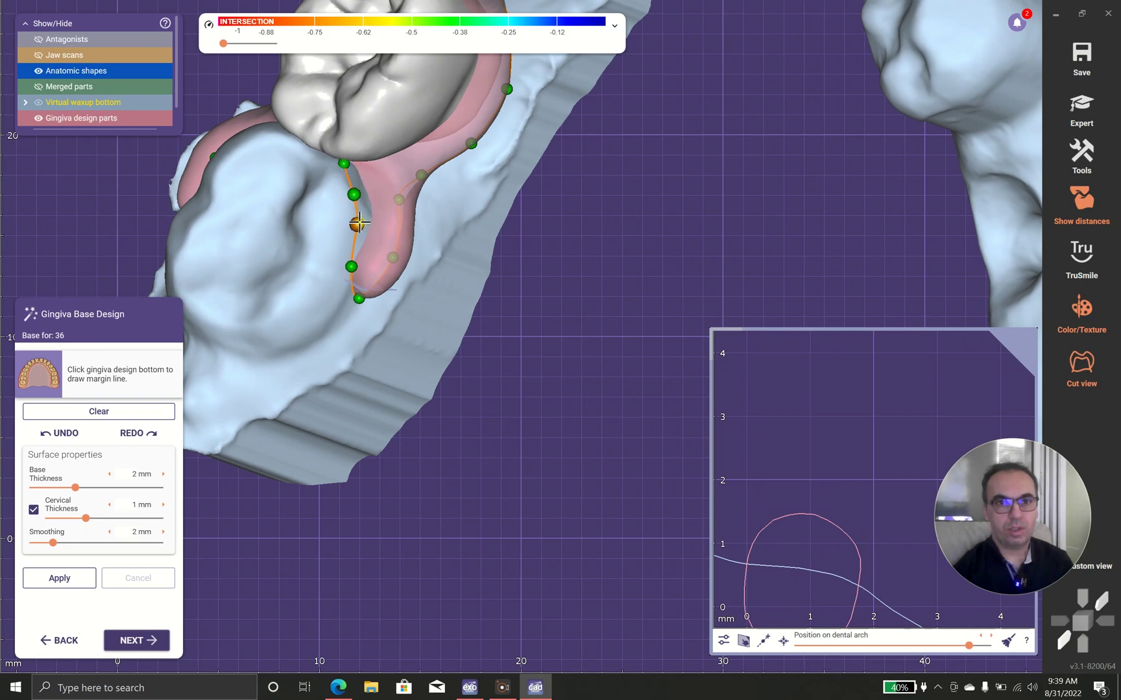
{"action": "left_click_drag", "start_coordinate": [351, 265], "coordinate": [350, 282]}
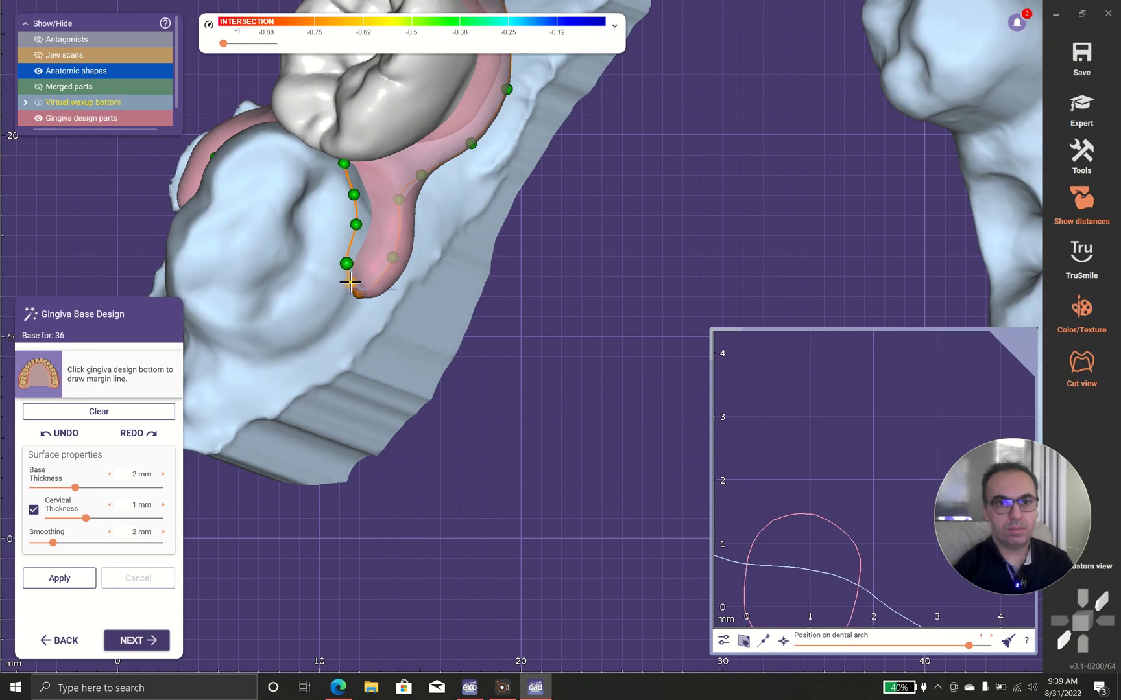
{"action": "scroll", "coordinate": [930, 341], "scroll_direction": "down", "scroll_amount": 2}
{"action": "left_click", "coordinate": [1081, 366]}
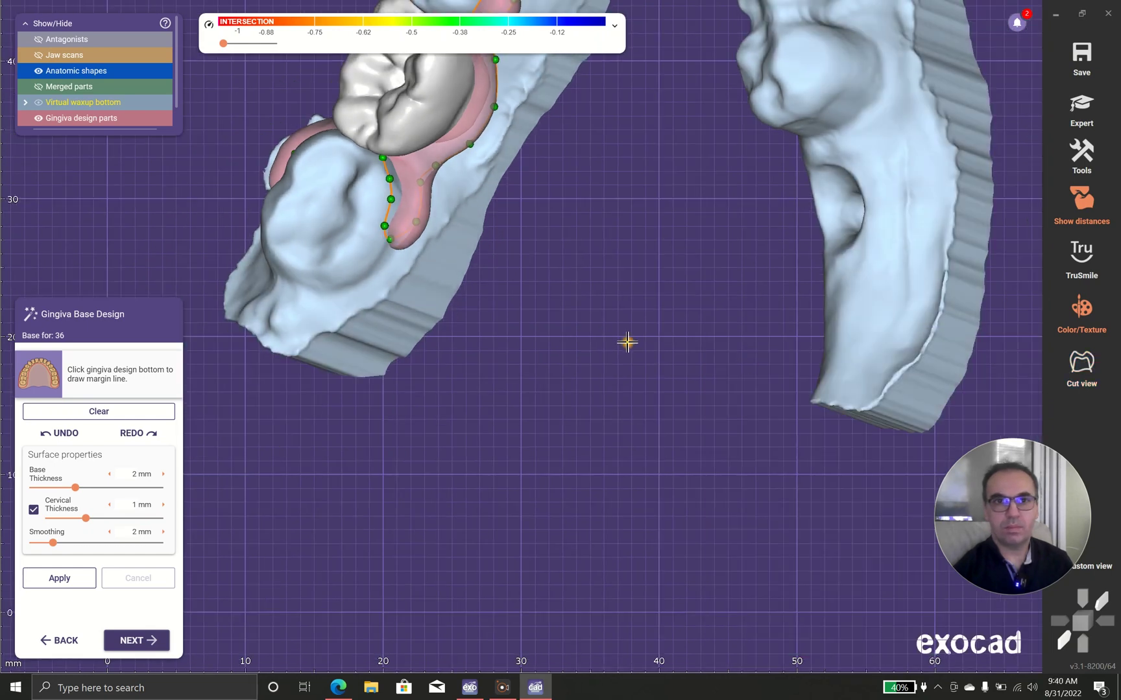
Adjust the margin line's loop over the neighbouring premolar's buccal side
{"action": "right_click_drag", "start_coordinate": [627, 342], "coordinate": [405, 371]}
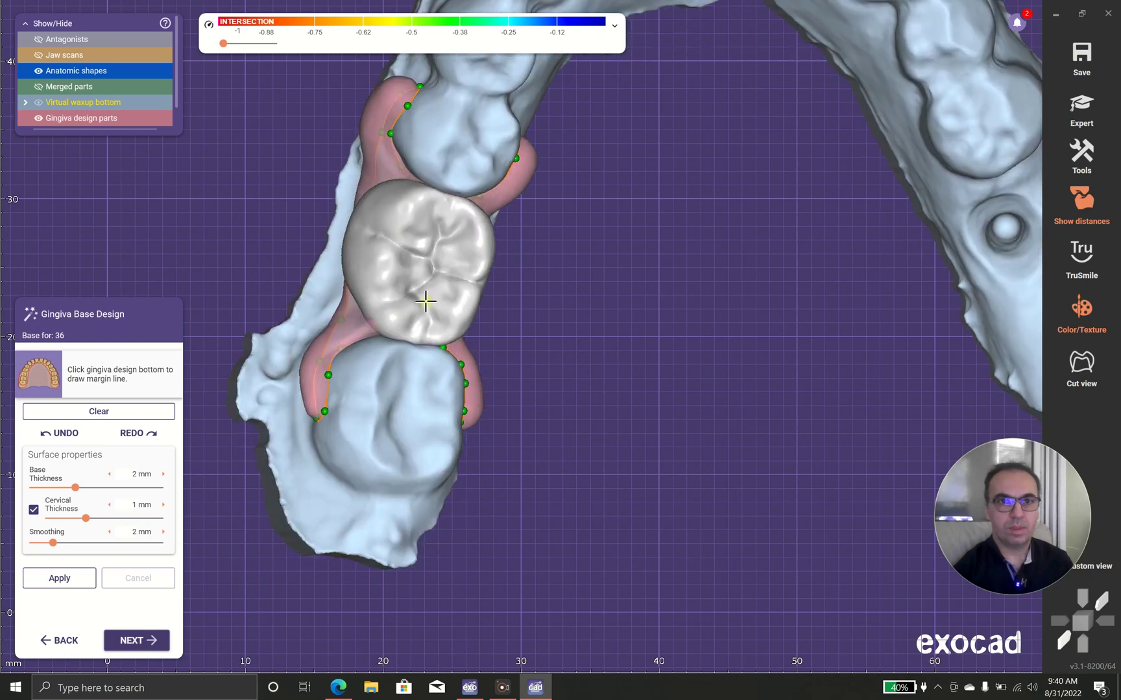
{"action": "middle_click_drag", "start_coordinate": [425, 301], "coordinate": [409, 465]}
{"action": "right_click_drag", "start_coordinate": [409, 465], "coordinate": [423, 417]}
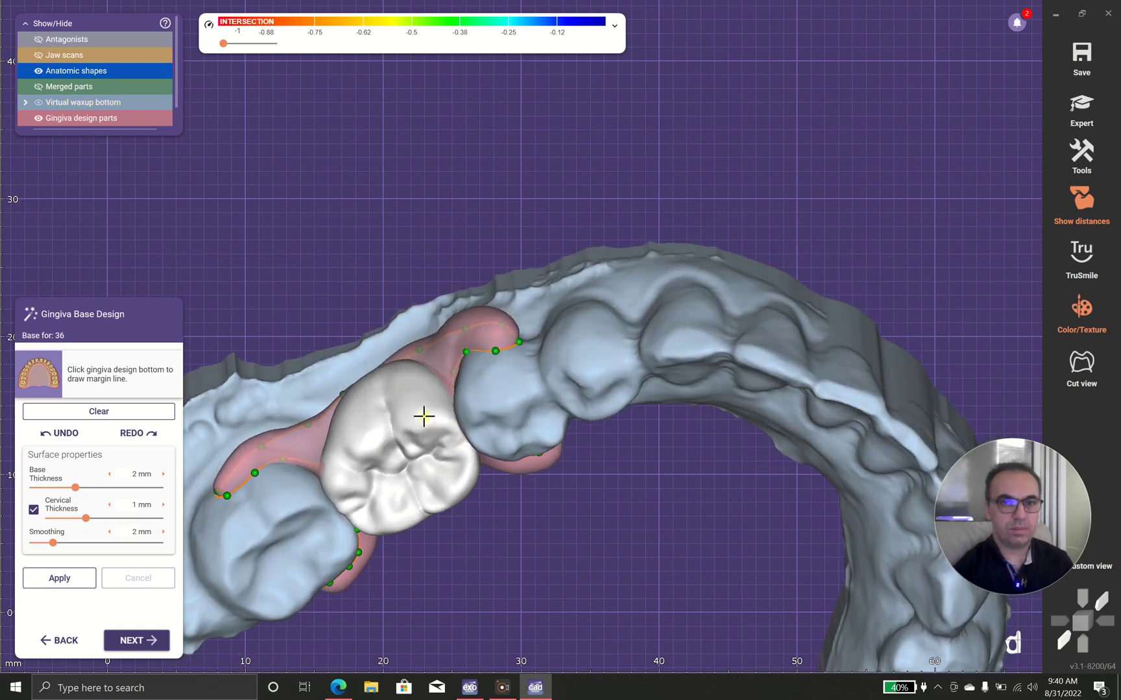
{"action": "scroll", "coordinate": [424, 416], "scroll_direction": "up", "scroll_amount": 2}
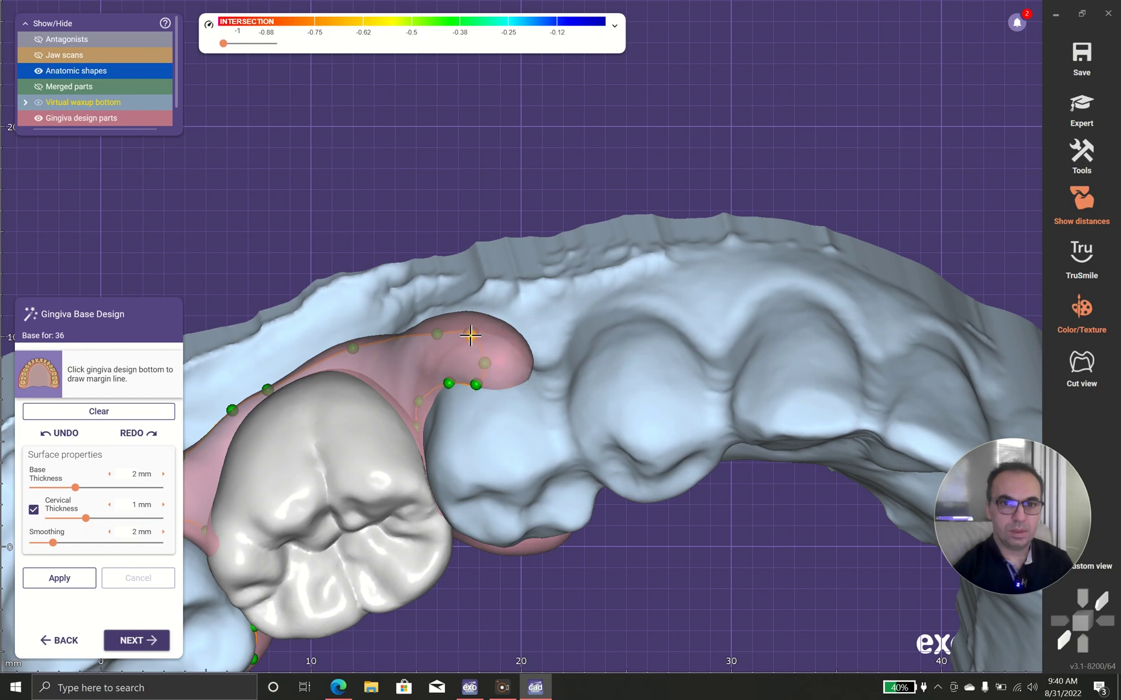
{"action": "right_click_drag", "start_coordinate": [474, 356], "coordinate": [519, 402]}
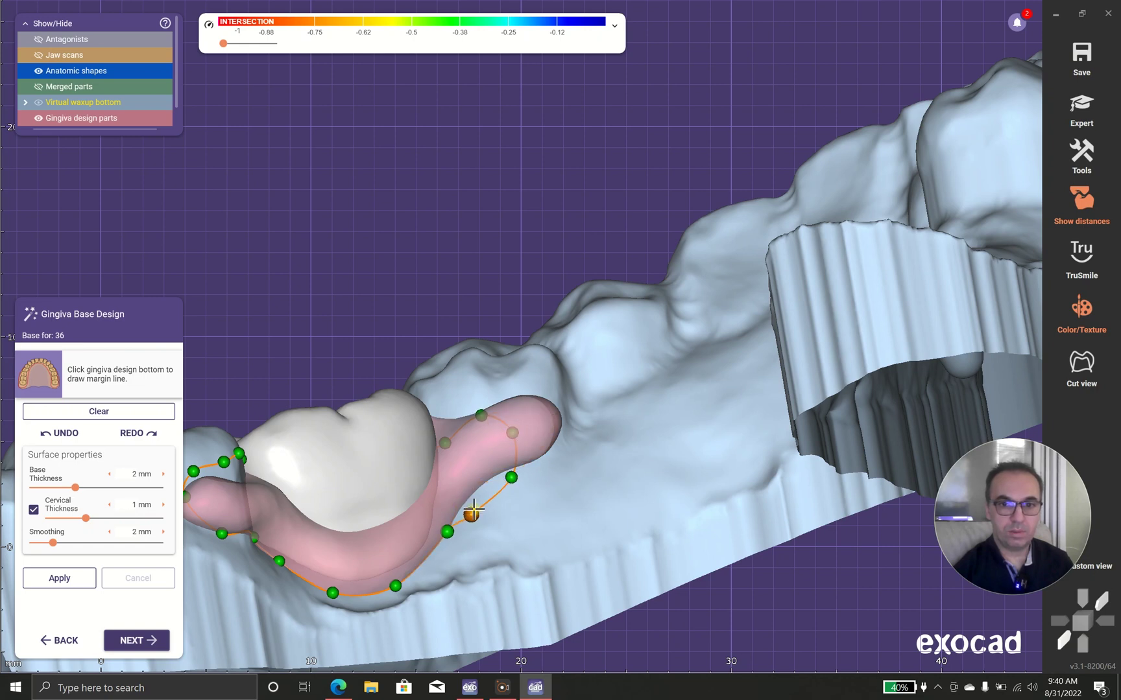
Refine the margin points along the lingual gingiva of tooth 36 and shorten the loop on the rear molar
{"action": "right_click_drag", "start_coordinate": [391, 536], "coordinate": [331, 475]}
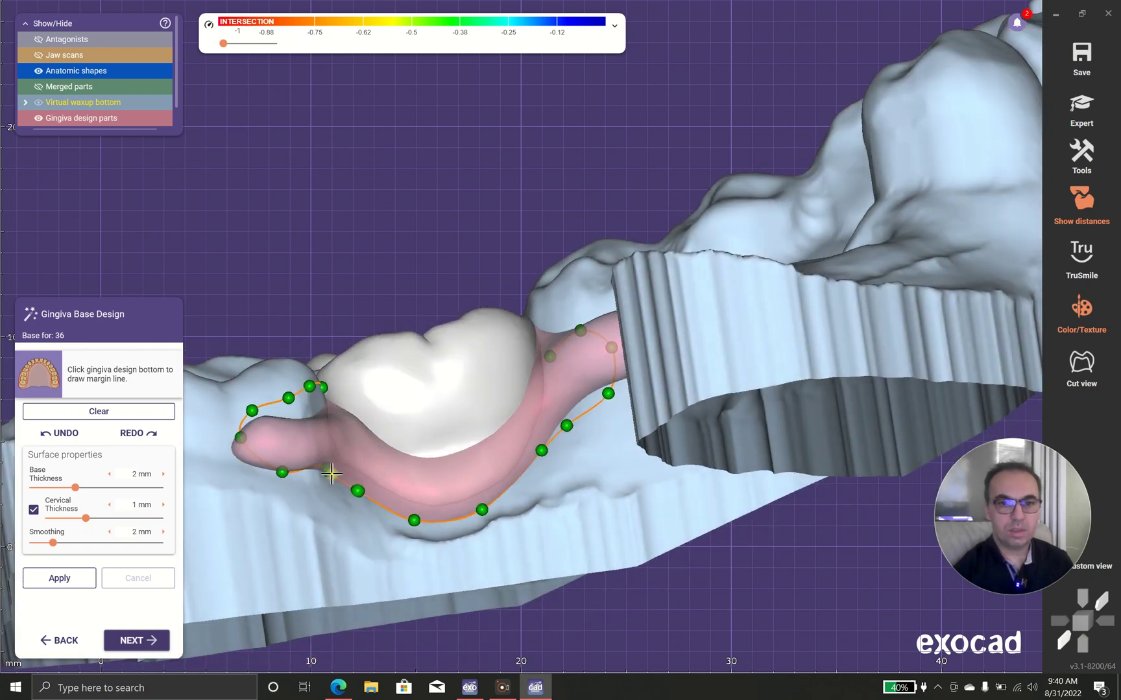
{"action": "left_click", "coordinate": [249, 439]}
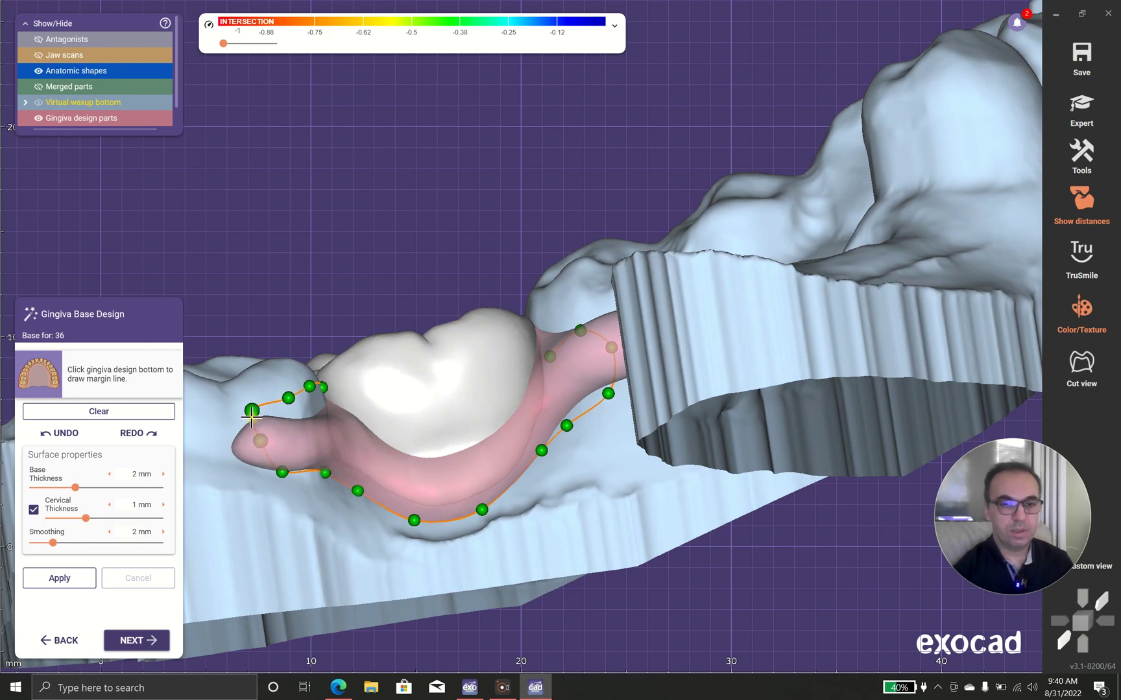
{"action": "right_click_drag", "start_coordinate": [297, 402], "coordinate": [365, 317]}
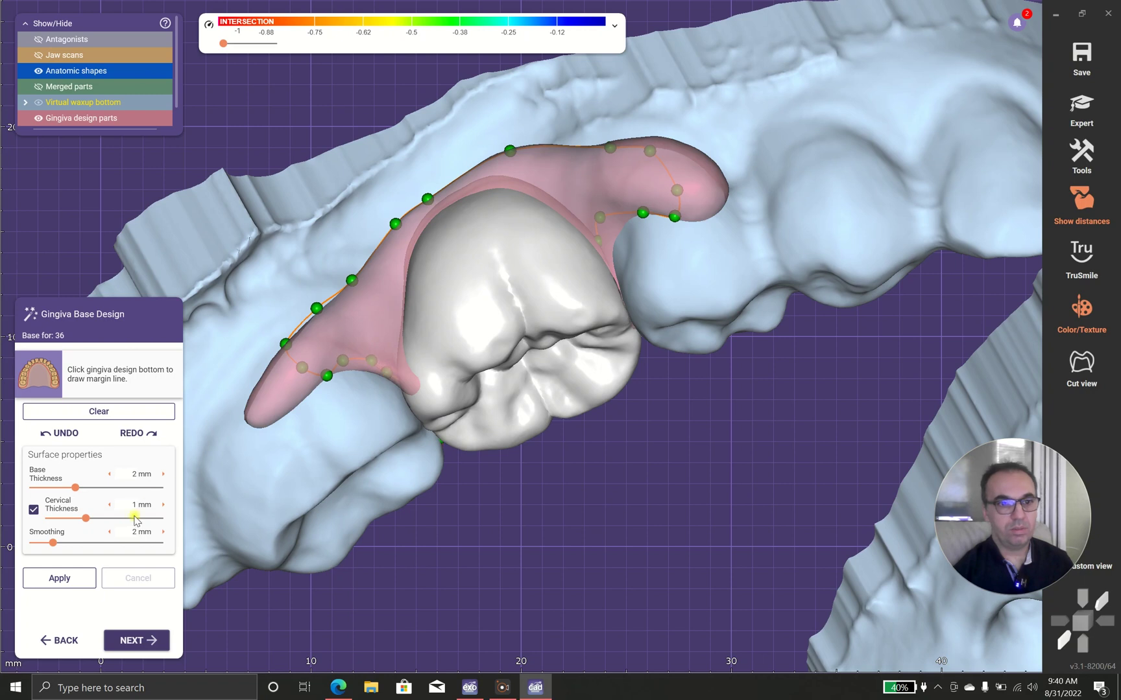
Apply the edited margin line to the gingiva base and proceed to free-form gingiva design
{"action": "left_click", "coordinate": [74, 574]}
{"action": "scroll", "coordinate": [434, 371], "scroll_direction": "down", "scroll_amount": 3}
{"action": "right_click_drag", "start_coordinate": [478, 390], "coordinate": [478, 390]}
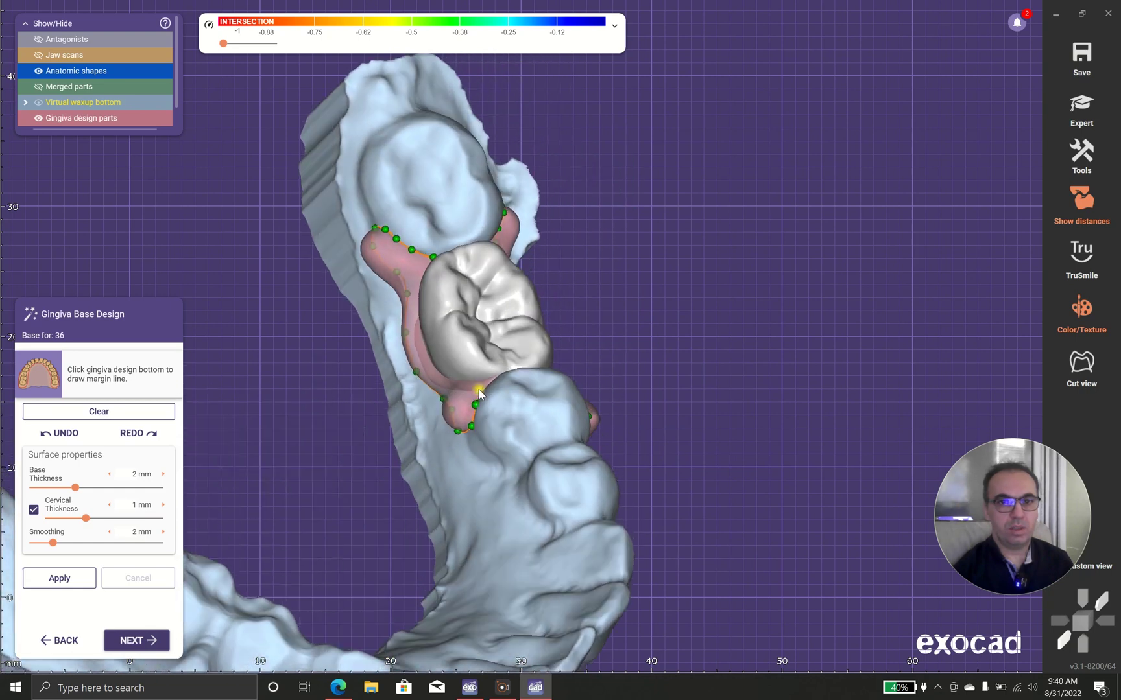
{"action": "left_click", "coordinate": [136, 641]}
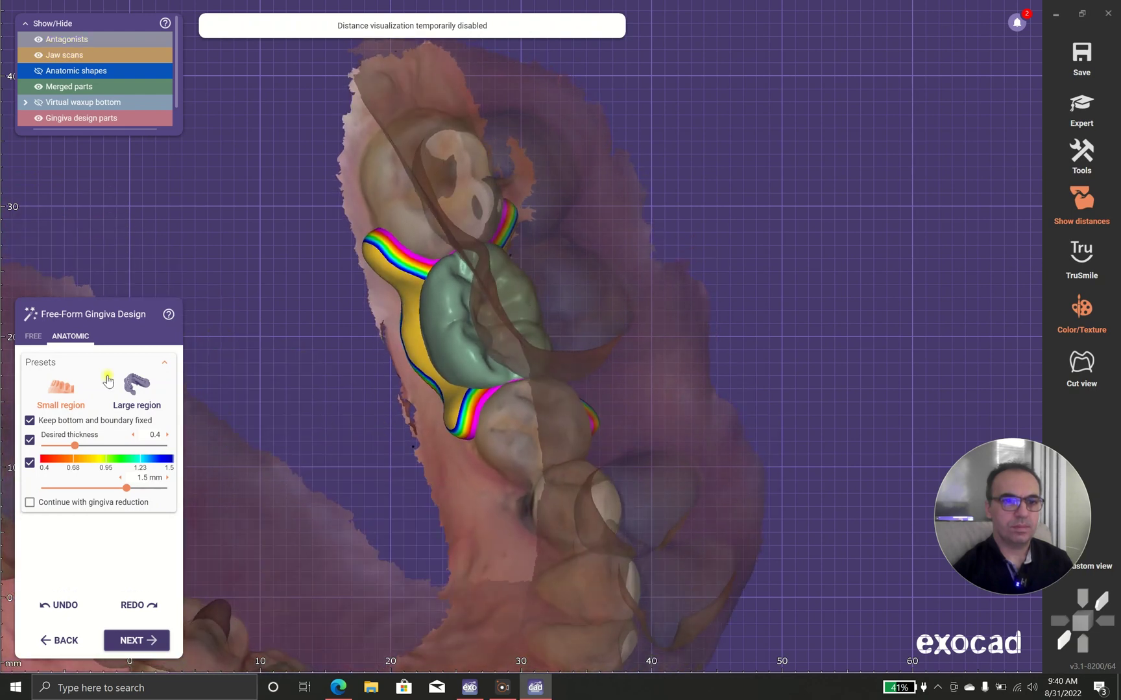
Use free-form Smooth/Flatten with a smaller brush to thin the lingual gingiva end at the rear molar
{"action": "left_click", "coordinate": [33, 336]}
{"action": "left_click", "coordinate": [136, 374]}
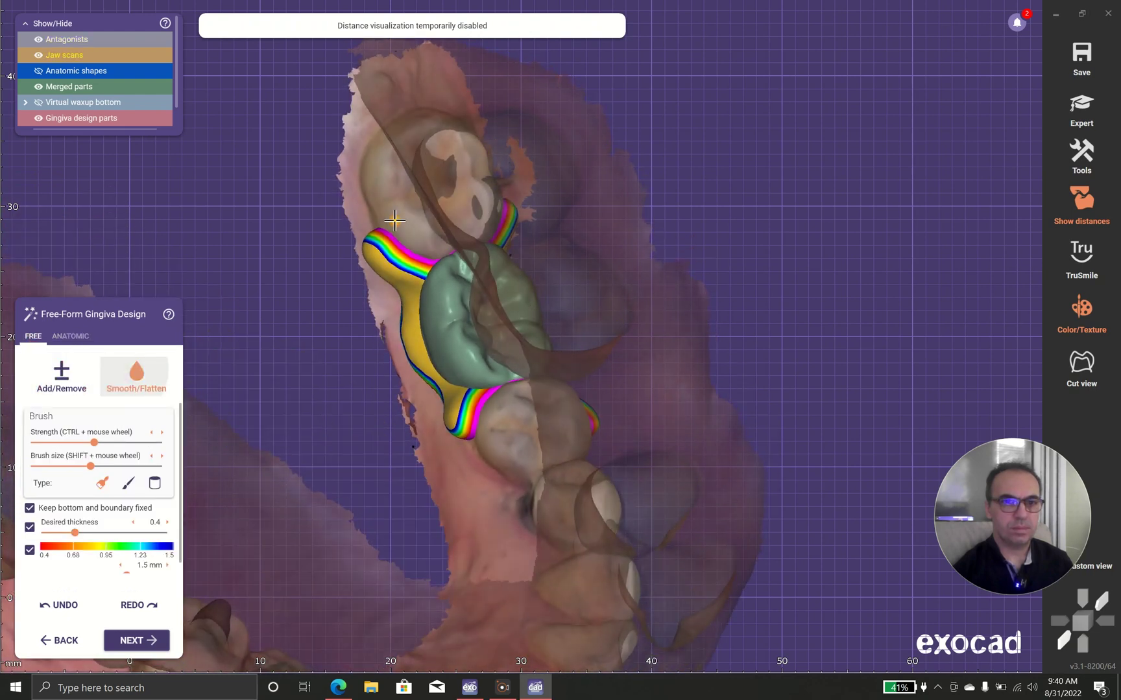
{"action": "scroll", "coordinate": [389, 265], "scroll_direction": "up", "scroll_amount": 3}
{"action": "mouse_move", "coordinate": [389, 264]}
{"action": "right_mouse_down"}
{"action": "mouse_move", "coordinate": [441, 279]}
{"action": "mouse_move", "coordinate": [403, 283]}
{"action": "right_mouse_up"}
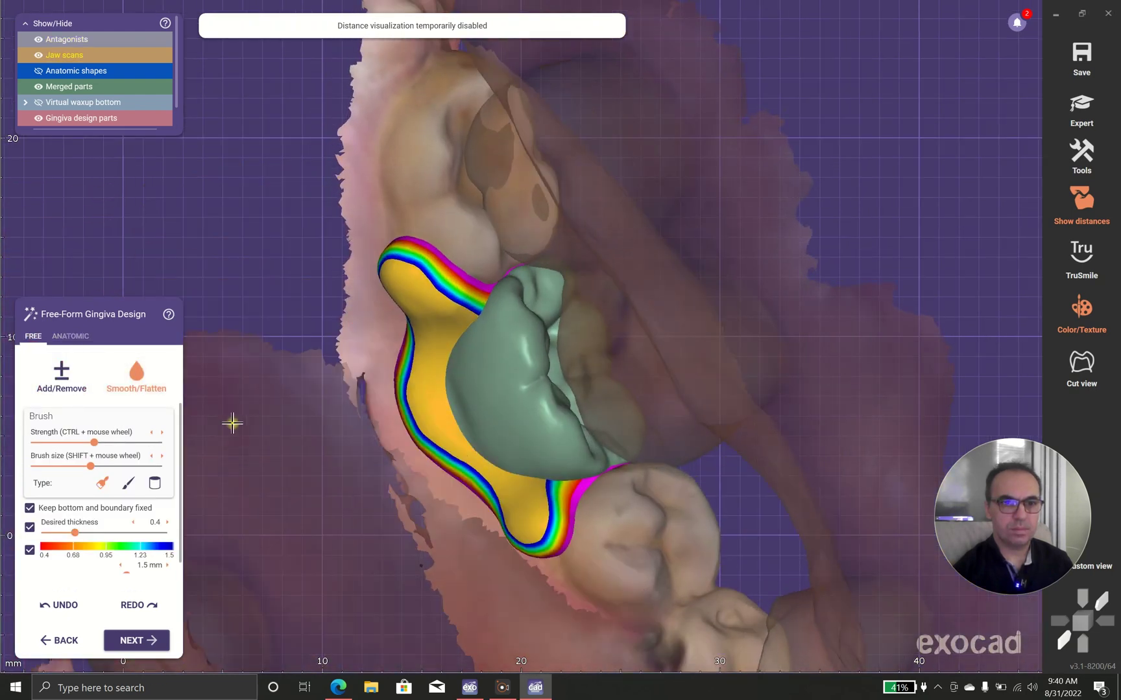
{"action": "left_click", "coordinate": [65, 466]}
{"action": "left_click_drag", "start_coordinate": [413, 295], "coordinate": [409, 285]}
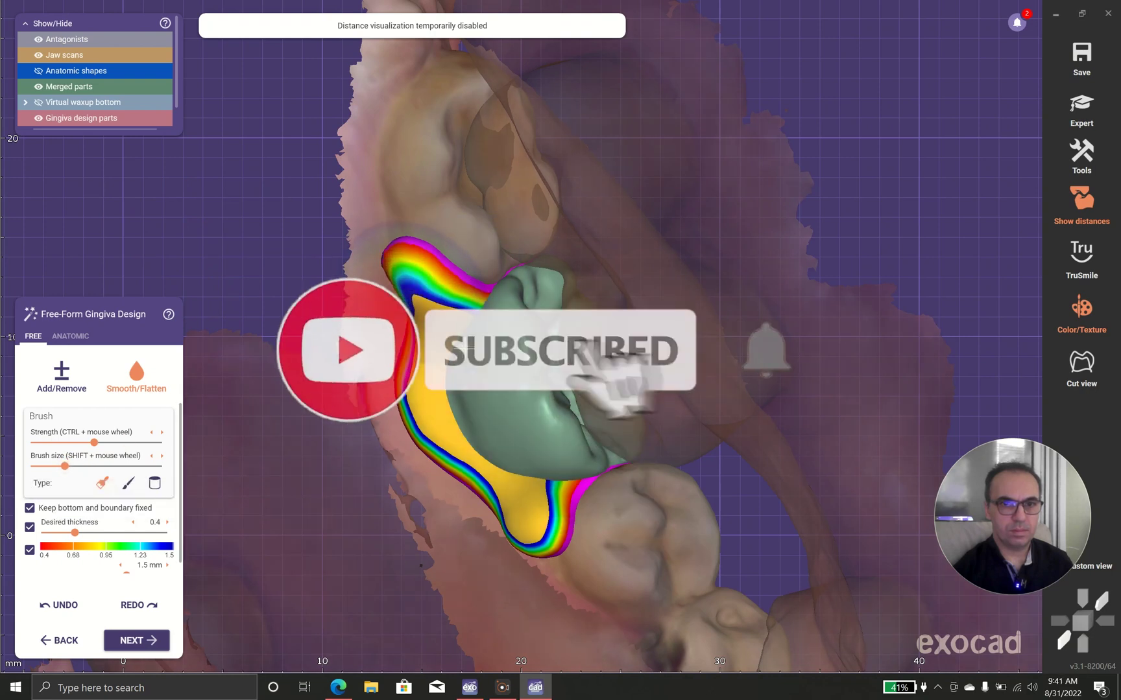
Smooth the buccal gingiva ends over the rear molar and the premolar
{"action": "right_click_drag", "start_coordinate": [548, 530], "coordinate": [347, 253]}
{"action": "left_click_drag", "start_coordinate": [402, 264], "coordinate": [400, 273]}
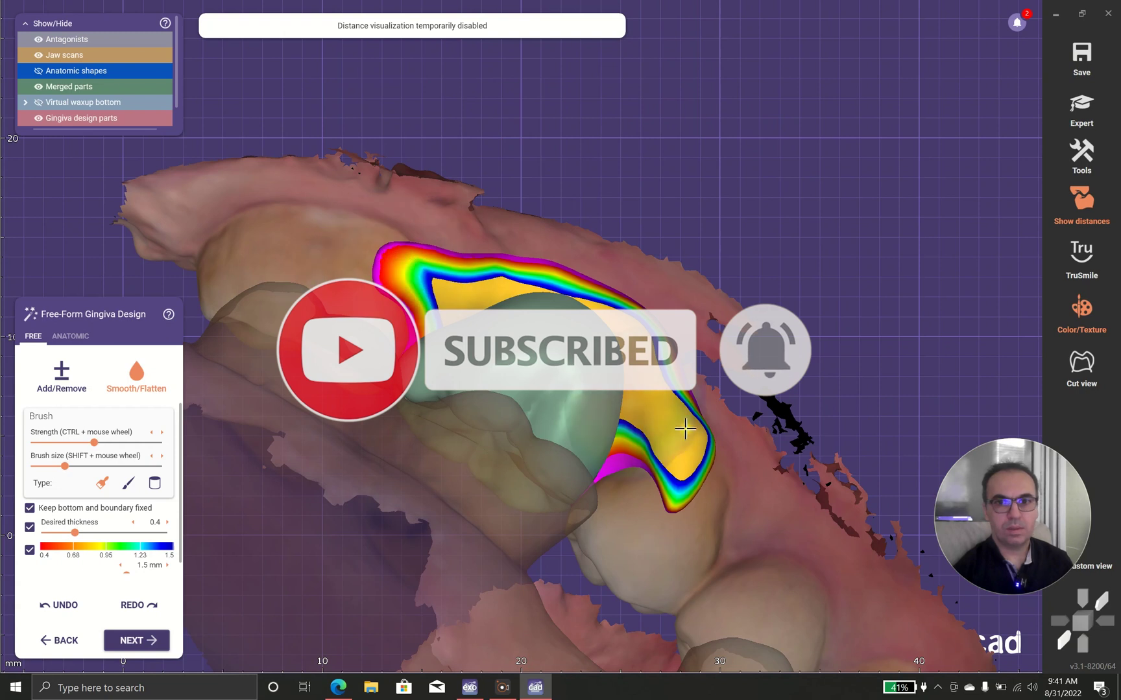
{"action": "left_click_drag", "start_coordinate": [686, 428], "coordinate": [684, 443]}
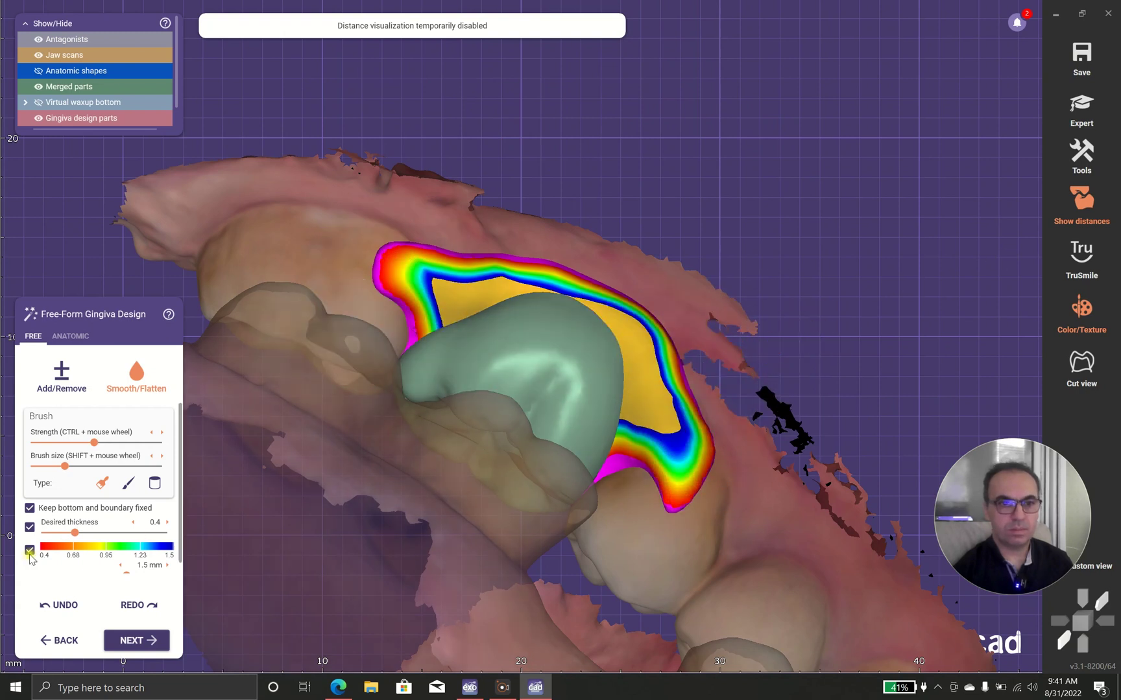
Turn off the bottom thickness visualization and smooth the lingual gingiva ends beside the premolar and rear molar
{"action": "left_click", "coordinate": [28, 552]}
{"action": "right_click_drag", "start_coordinate": [426, 384], "coordinate": [662, 425]}
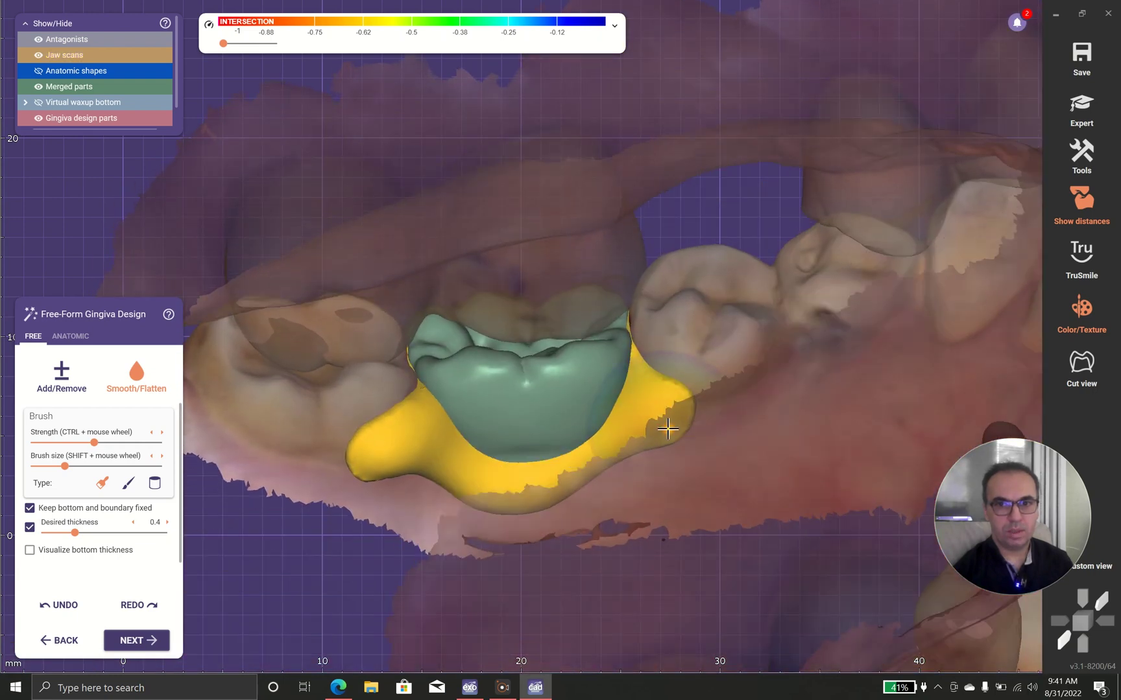
{"action": "mouse_move", "coordinate": [398, 462]}
{"action": "left_mouse_down"}
{"action": "mouse_move", "coordinate": [375, 457]}
{"action": "mouse_move", "coordinate": [388, 457]}
{"action": "left_mouse_up"}
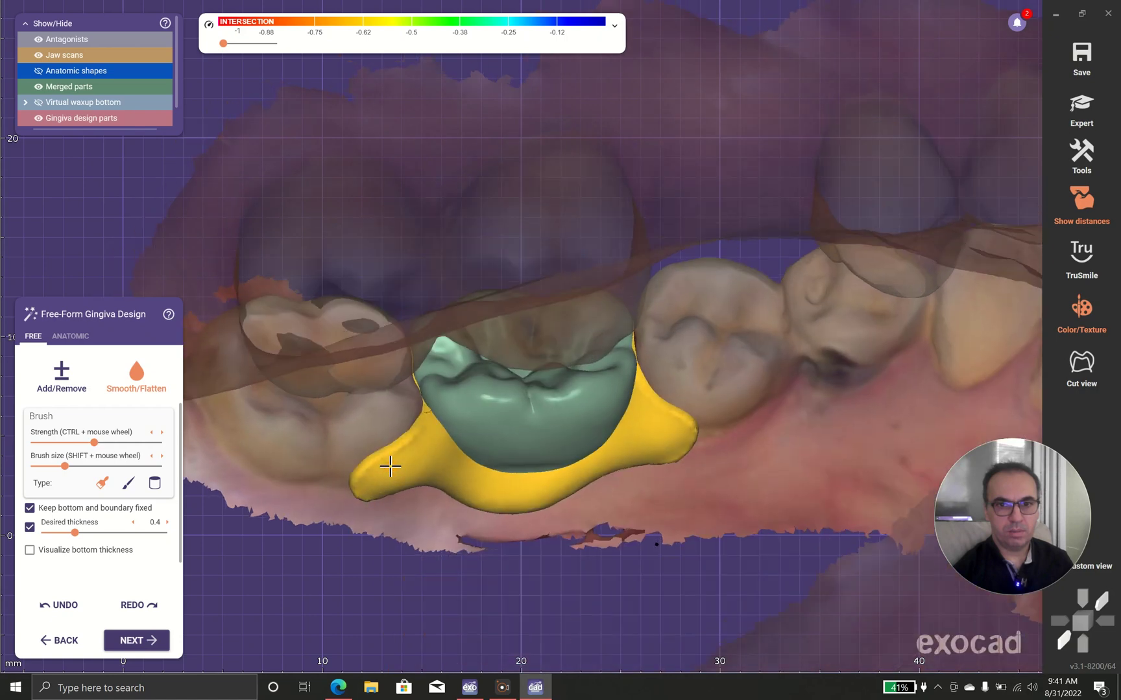
{"action": "right_click_drag", "start_coordinate": [390, 466], "coordinate": [369, 456]}
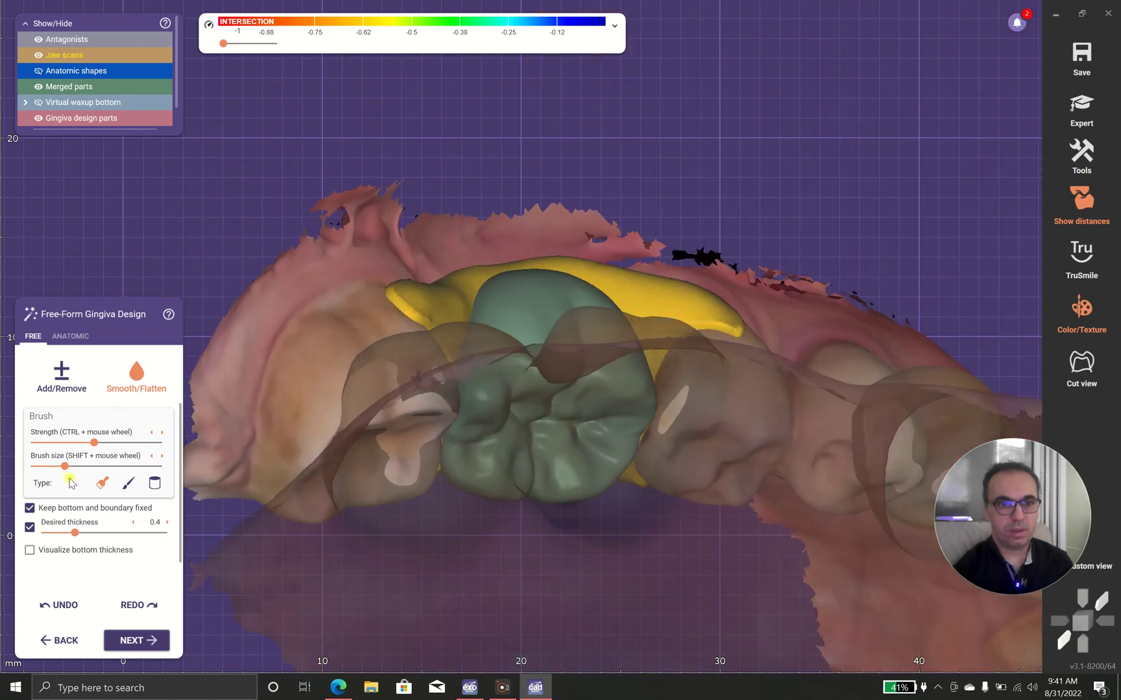
Reshape the buccal gingiva beside the rear molar with the Add/Remove brush and smooth the buccal surface around tooth 36
{"action": "left_click", "coordinate": [47, 370]}
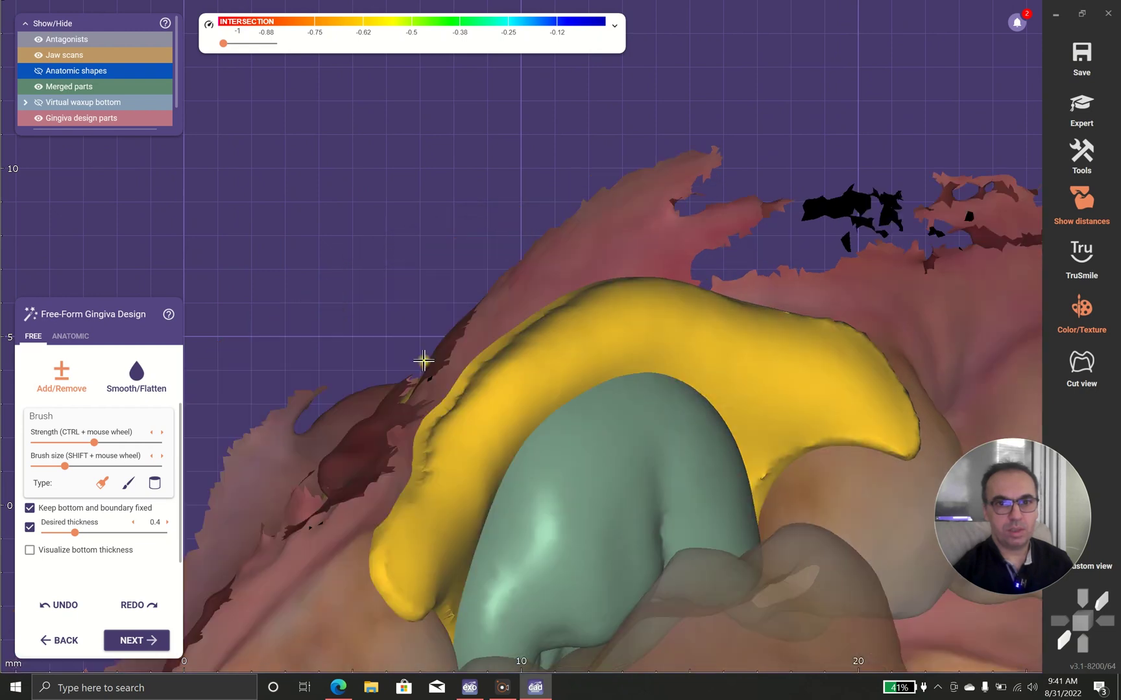
{"action": "right_click_drag", "start_coordinate": [424, 361], "coordinate": [402, 342]}
{"action": "left_click", "coordinate": [116, 389]}
{"action": "mouse_move", "coordinate": [540, 370]}
{"action": "left_mouse_down"}
{"action": "mouse_move", "coordinate": [569, 315]}
{"action": "mouse_move", "coordinate": [435, 382]}
{"action": "left_mouse_up"}
{"action": "left_click_drag", "start_coordinate": [528, 304], "coordinate": [620, 333]}
{"action": "mouse_move", "coordinate": [619, 467]}
{"action": "right_mouse_down"}
{"action": "mouse_move", "coordinate": [620, 337]}
{"action": "mouse_move", "coordinate": [590, 217]}
{"action": "right_mouse_up"}
{"action": "middle_click_drag", "start_coordinate": [617, 609], "coordinate": [565, 330]}
{"action": "mouse_move", "coordinate": [565, 330]}
{"action": "left_mouse_down"}
{"action": "mouse_move", "coordinate": [567, 393]}
{"action": "mouse_move", "coordinate": [337, 358]}
{"action": "mouse_move", "coordinate": [229, 315]}
{"action": "left_mouse_up"}
{"action": "scroll", "coordinate": [331, 292], "scroll_direction": "down", "scroll_amount": 3}
{"action": "right_click_drag", "start_coordinate": [465, 275], "coordinate": [263, 552]}
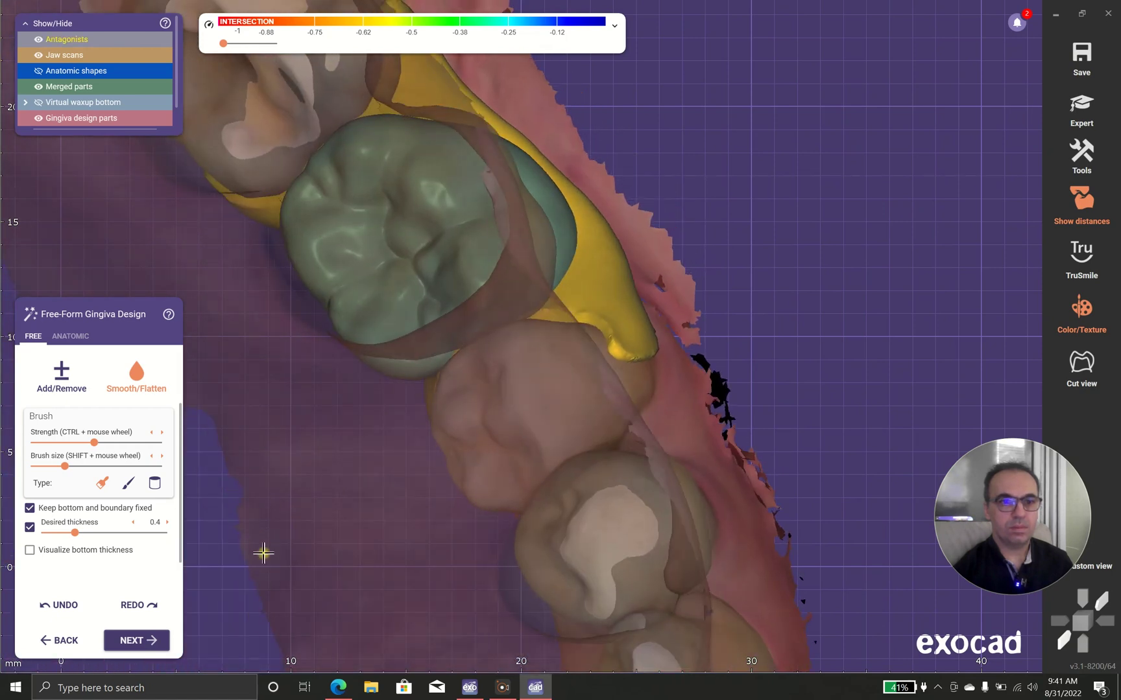
Proceed to tooth pocket adaptation, set the tooth pocket gap to 0 mm and disable blocking out of tooth pocket undercuts
{"action": "left_click", "coordinate": [149, 641]}
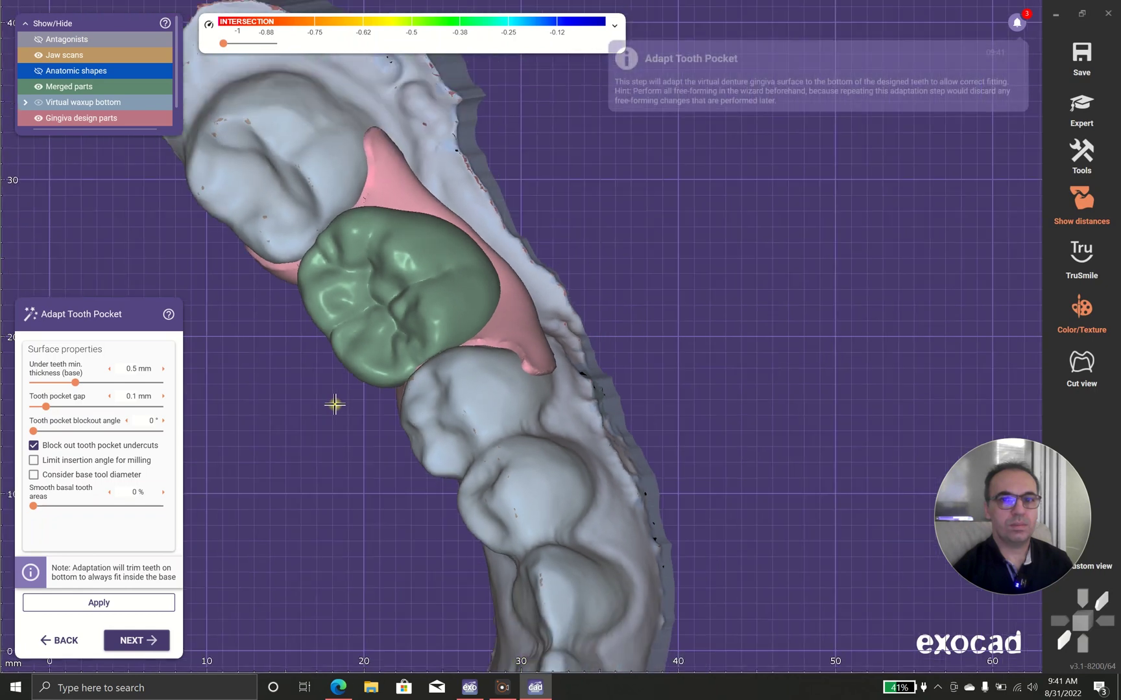
{"action": "mouse_move", "coordinate": [341, 395]}
{"action": "right_mouse_down"}
{"action": "mouse_move", "coordinate": [342, 470]}
{"action": "mouse_move", "coordinate": [341, 402]}
{"action": "right_mouse_up"}
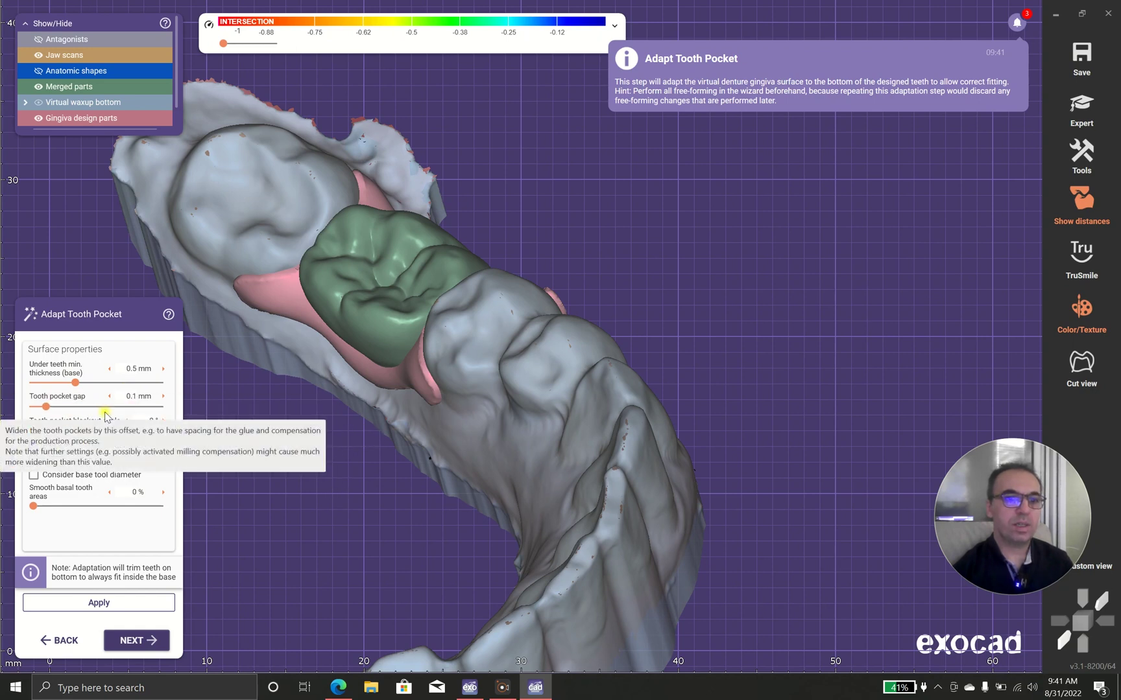
{"action": "right_click_drag", "start_coordinate": [257, 455], "coordinate": [258, 381]}
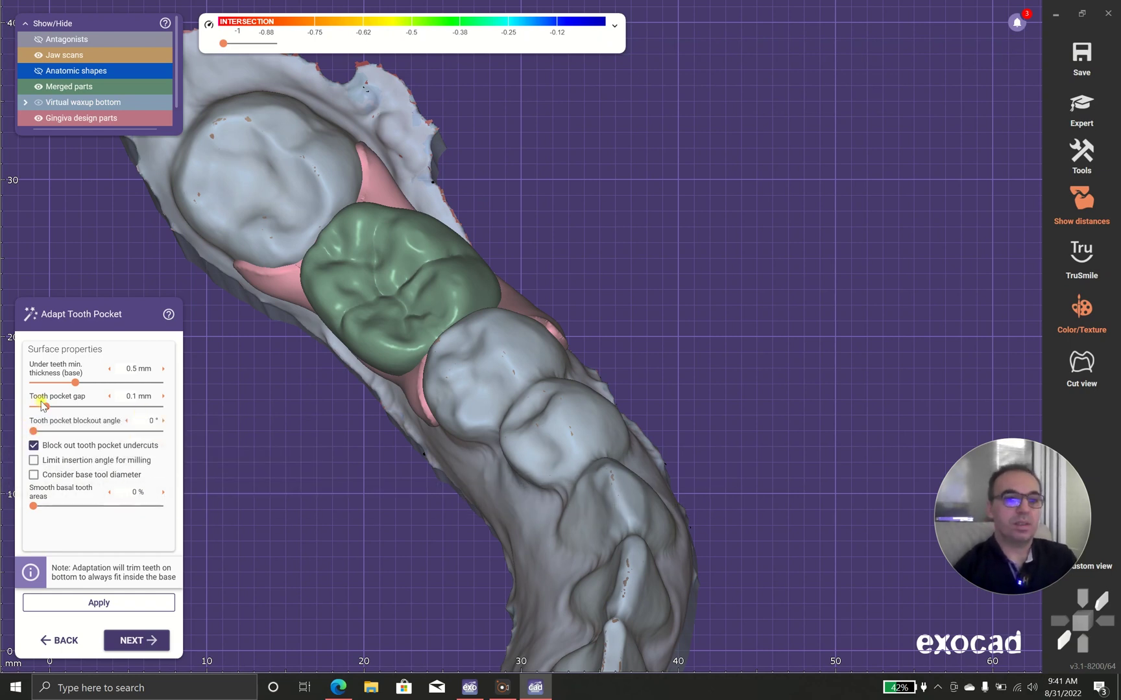
{"action": "left_click_drag", "start_coordinate": [47, 406], "coordinate": [2, 419]}
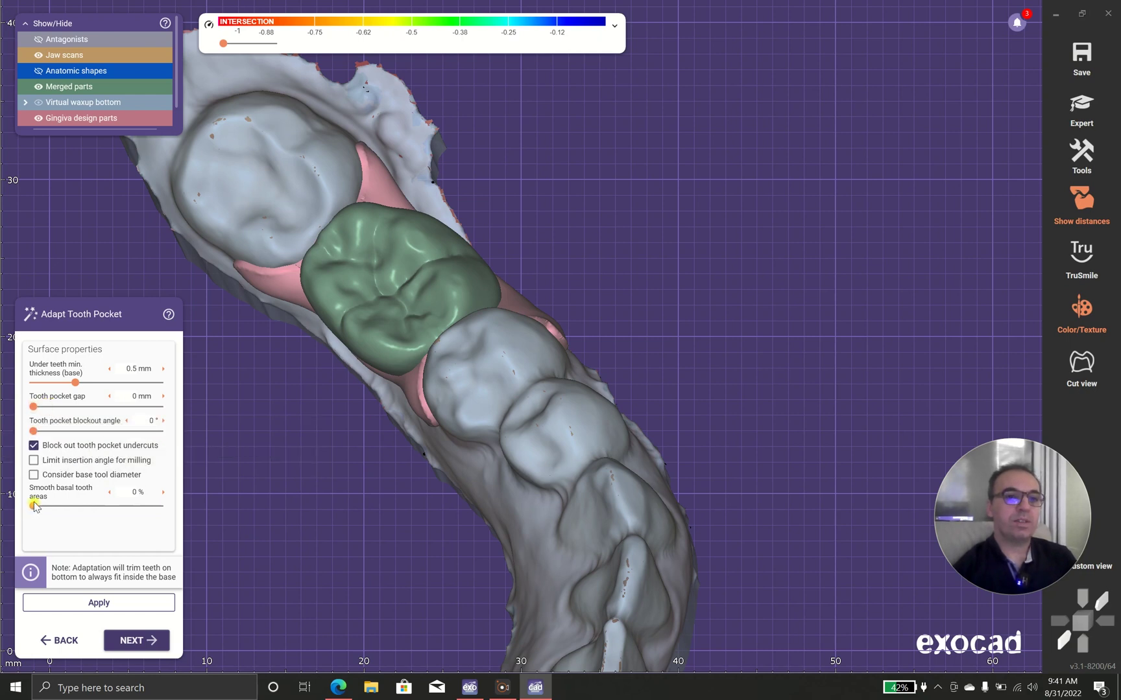
{"action": "left_click", "coordinate": [123, 614]}
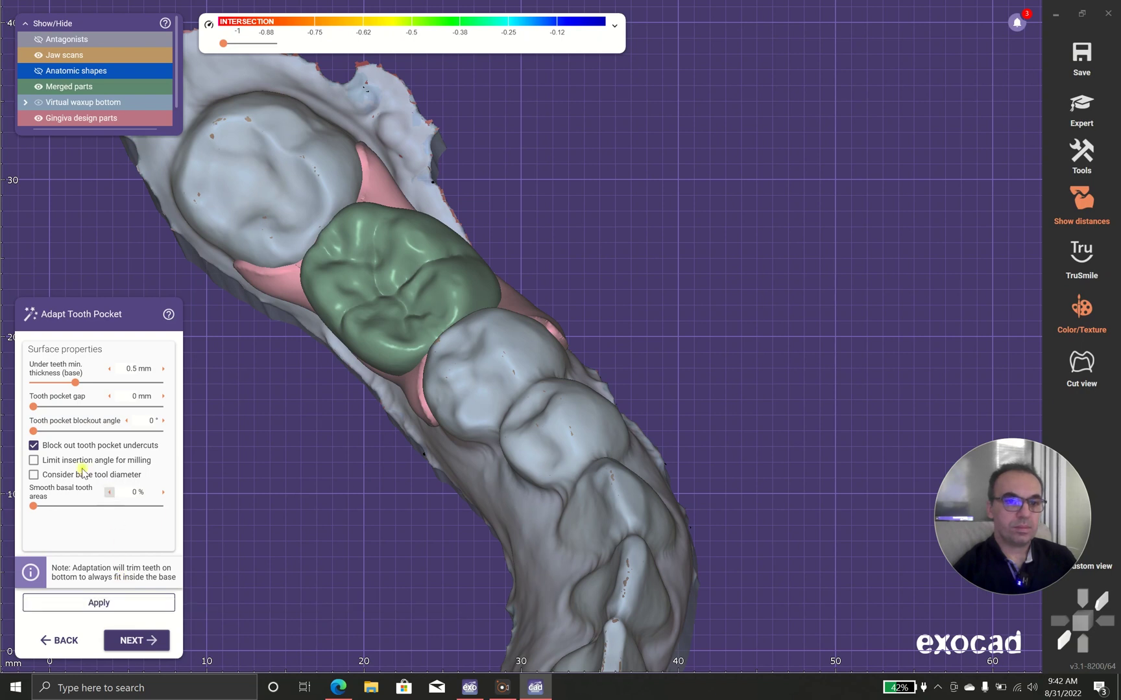
{"action": "left_click", "coordinate": [56, 446]}
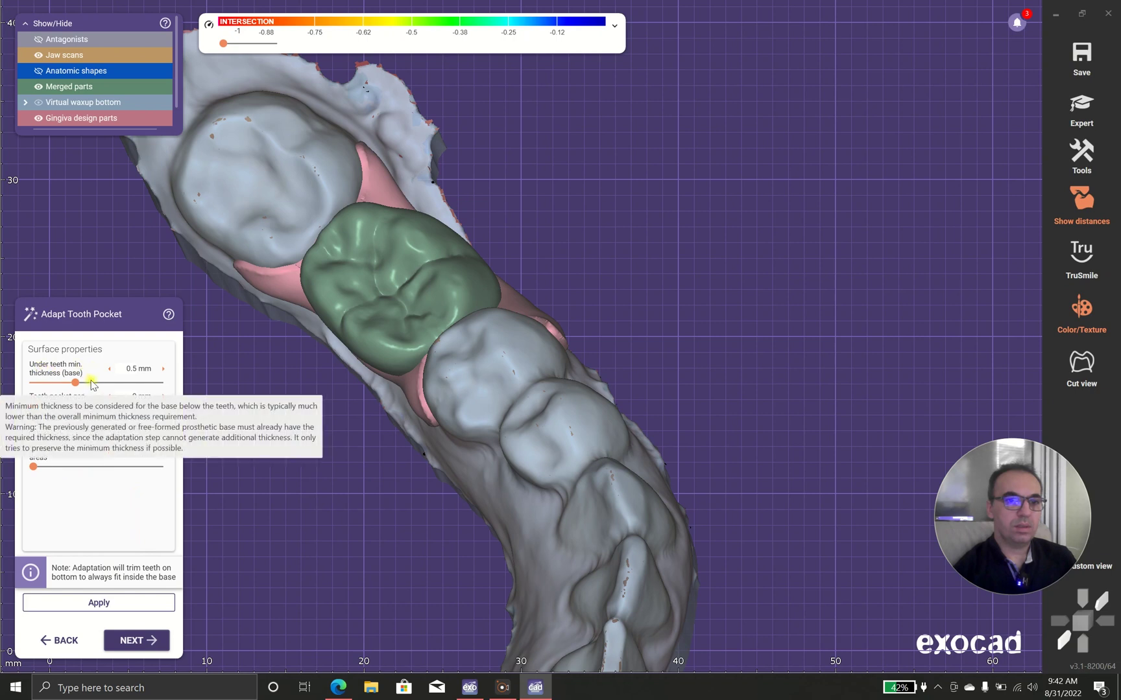
Adapt and merge the restoration, overwriting the existing scene file denture_2022-08-31.dentalCAD, and inspect the merged part
{"action": "left_click", "coordinate": [138, 640]}
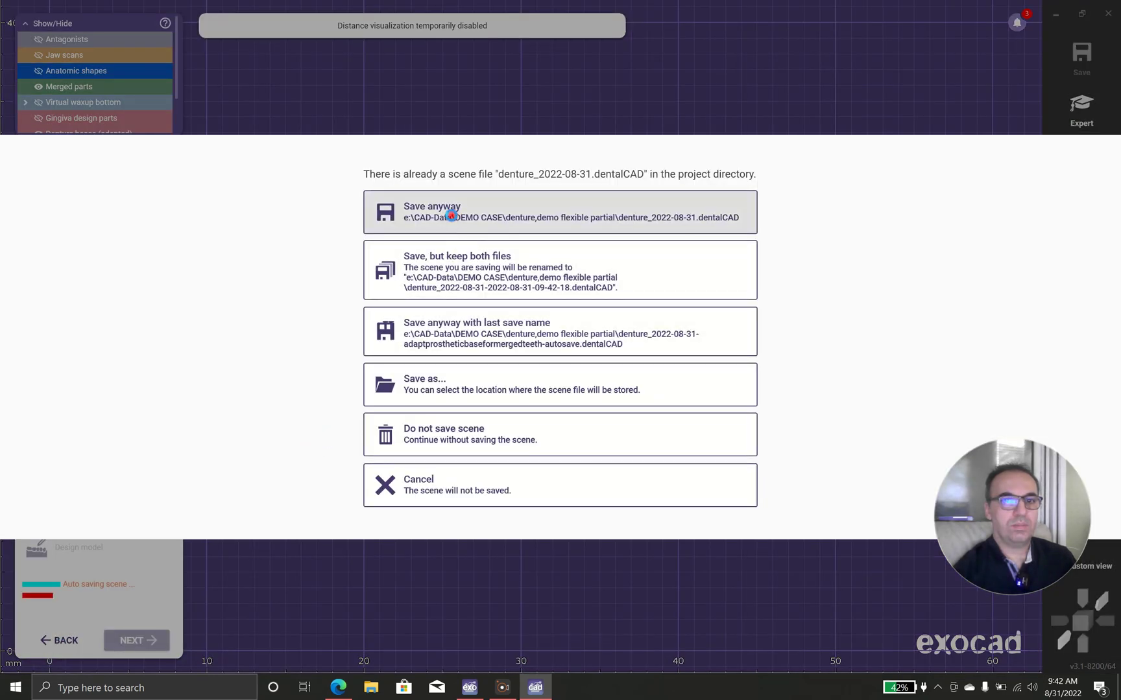
{"action": "left_click", "coordinate": [451, 216]}
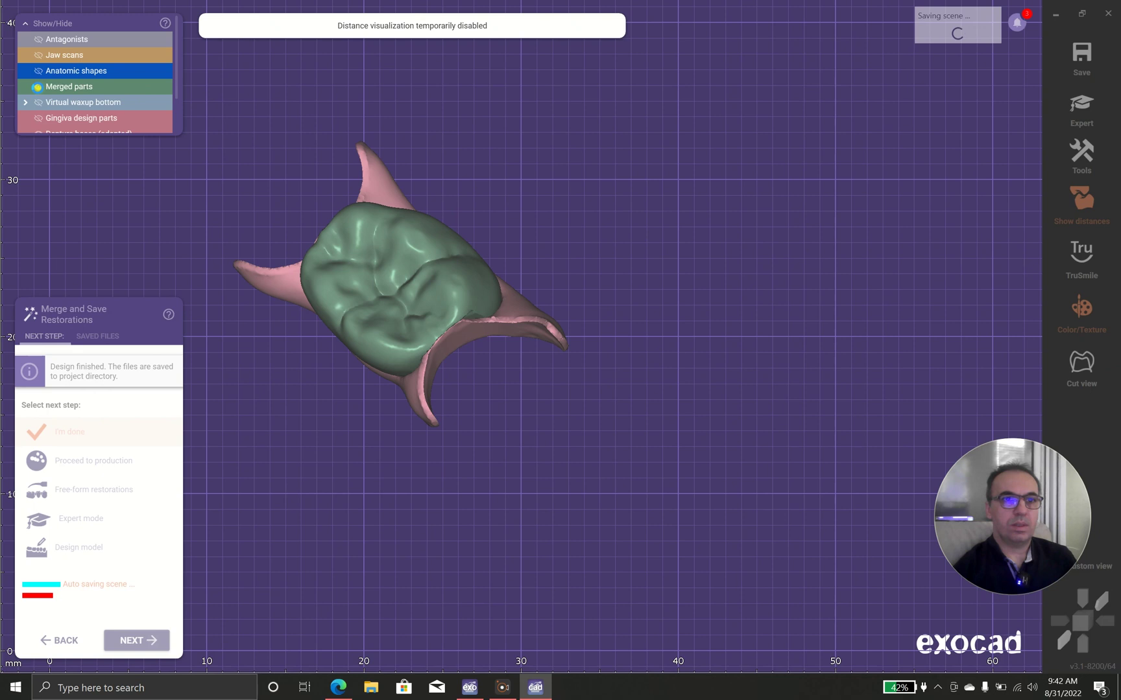
{"action": "right_click_drag", "start_coordinate": [556, 230], "coordinate": [621, 233]}
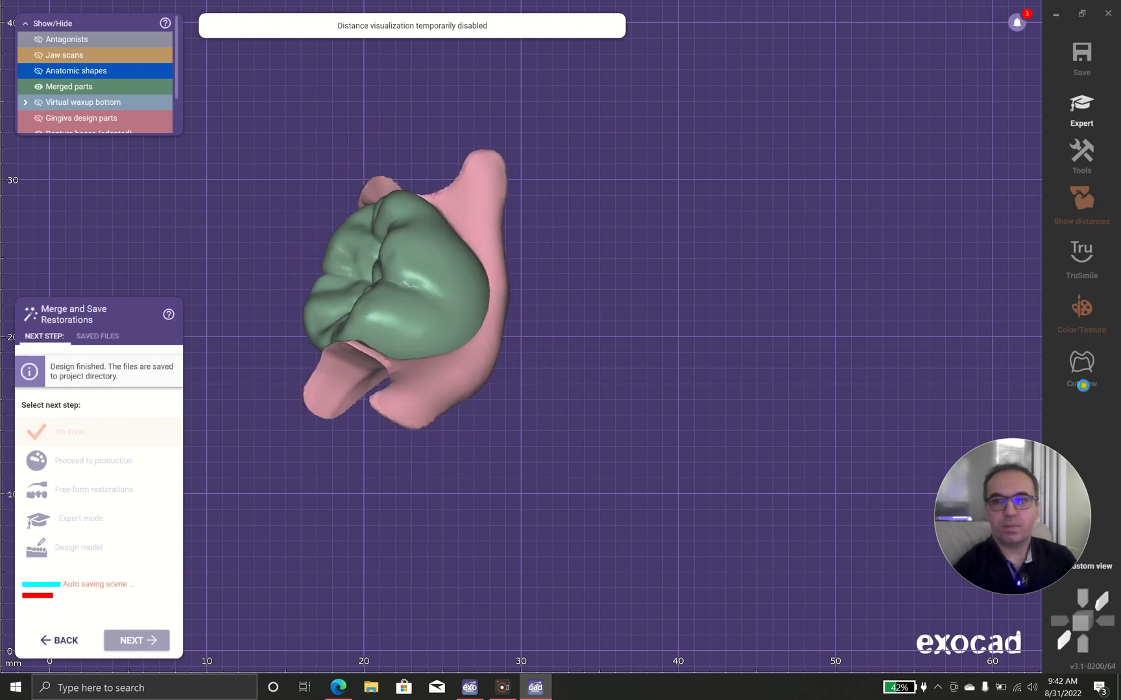
Place a cut view through the merged tooth 36 and examine the cross-section between tooth and denture base
{"action": "right_click_drag", "start_coordinate": [675, 350], "coordinate": [676, 350]}
{"action": "left_click", "coordinate": [405, 297]}
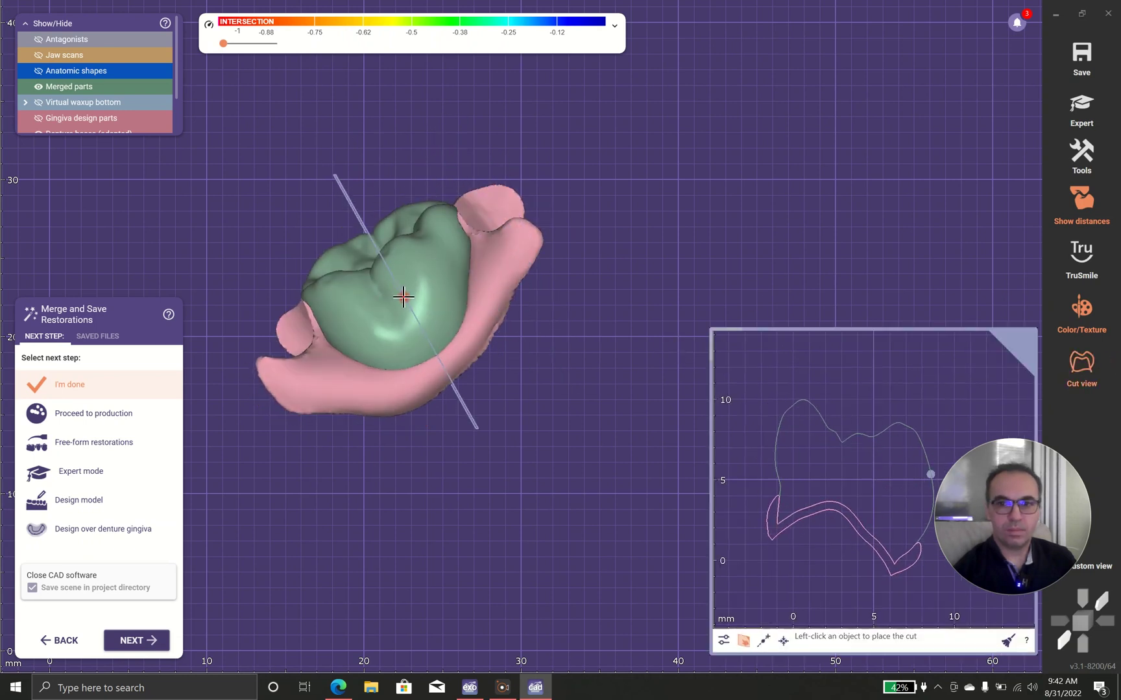
{"action": "scroll", "coordinate": [815, 516], "scroll_direction": "up", "scroll_amount": 2}
{"action": "scroll", "coordinate": [815, 515], "scroll_direction": "up", "scroll_amount": 3}
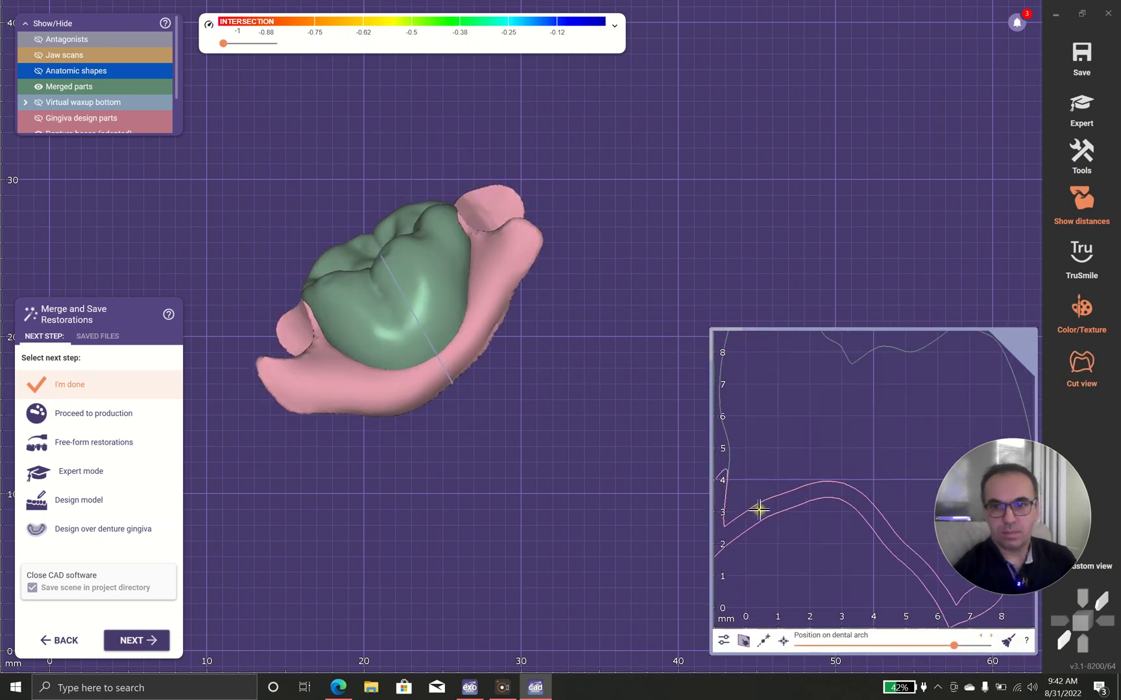
Return to tooth pocket adaptation and reapply it with a 0.11 mm tooth pocket gap and tooth pocket undercuts blocked out
{"action": "left_click", "coordinate": [60, 640]}
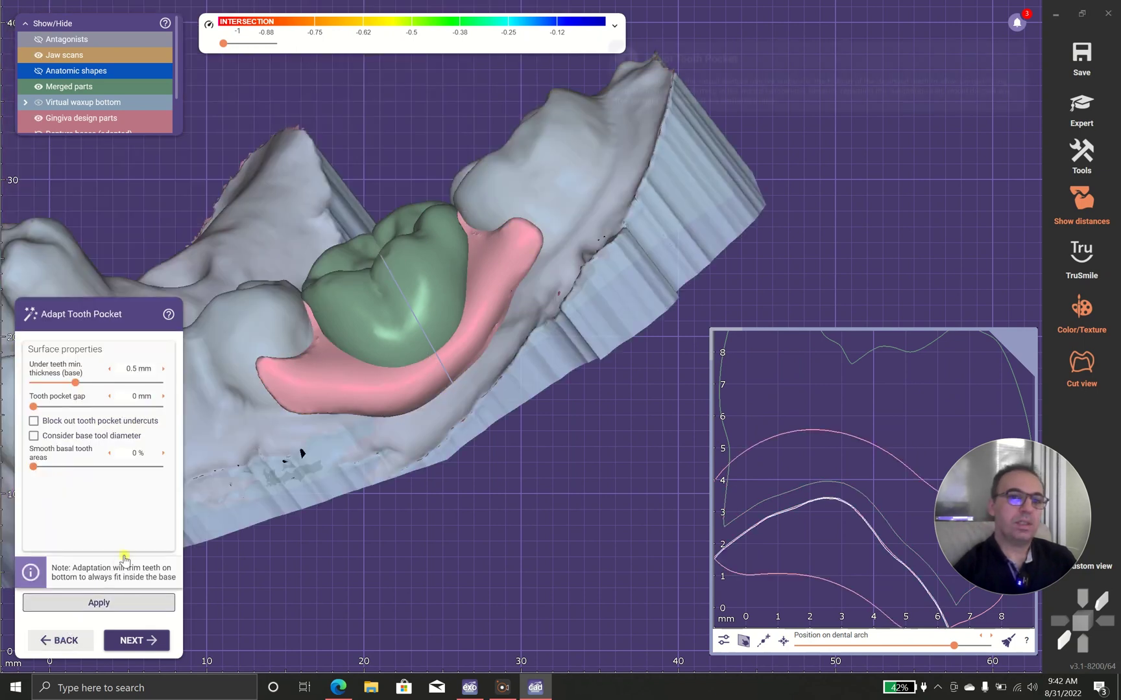
{"action": "mouse_move", "coordinate": [37, 422]}
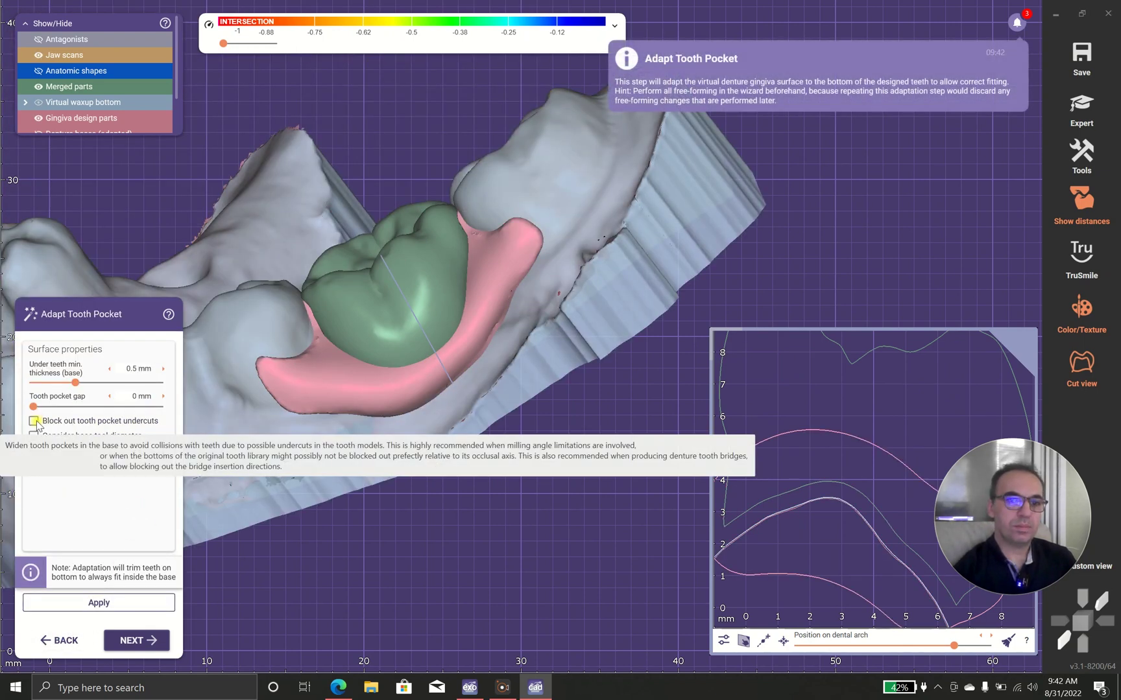
{"action": "left_click_drag", "start_coordinate": [34, 407], "coordinate": [42, 408]}
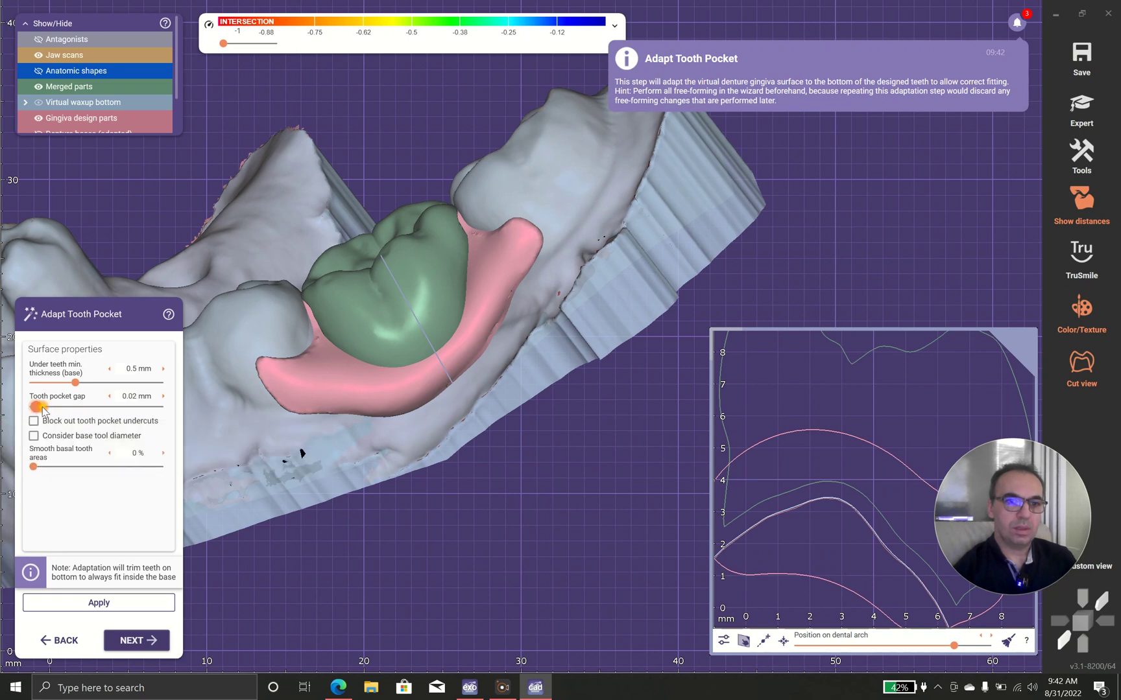
{"action": "left_click", "coordinate": [35, 421]}
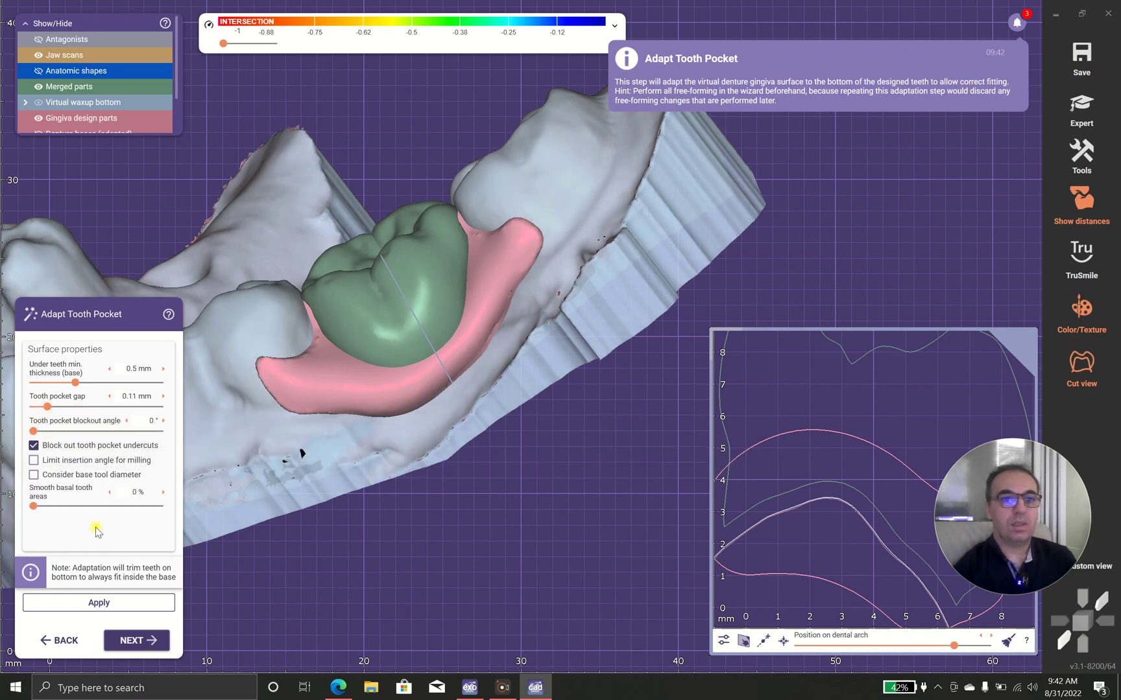
{"action": "left_click", "coordinate": [94, 603]}
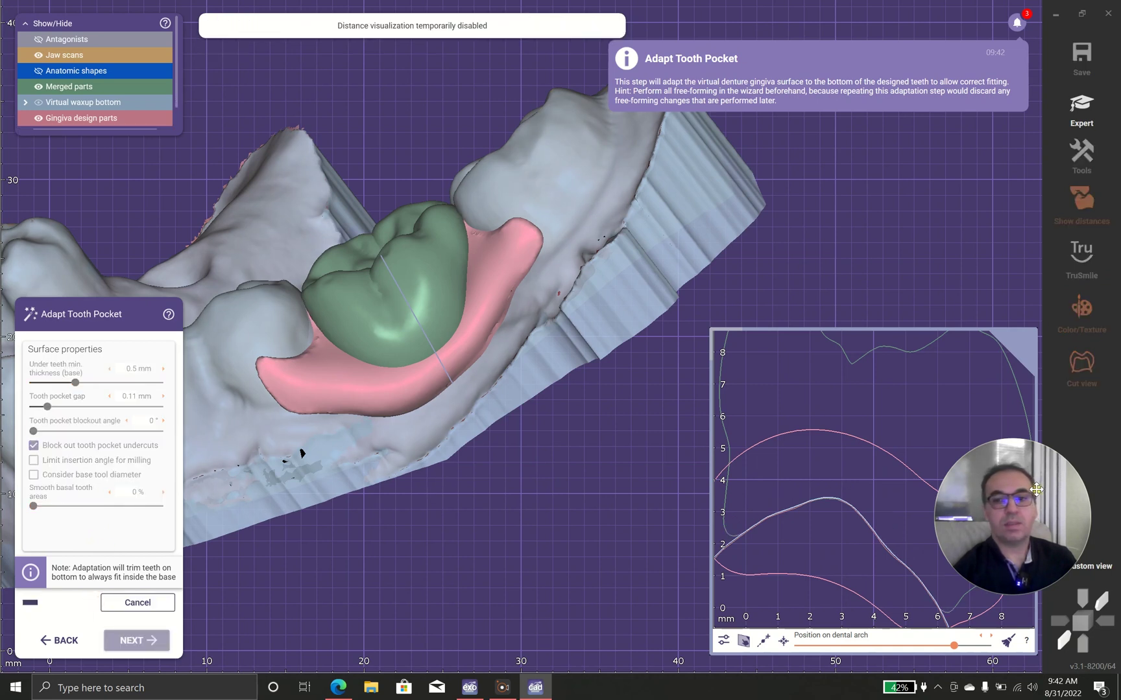
Examine the gap between tooth 36 and the adapted gingiva base in the cross-section
{"action": "scroll", "coordinate": [869, 425], "scroll_direction": "down", "scroll_amount": 4}
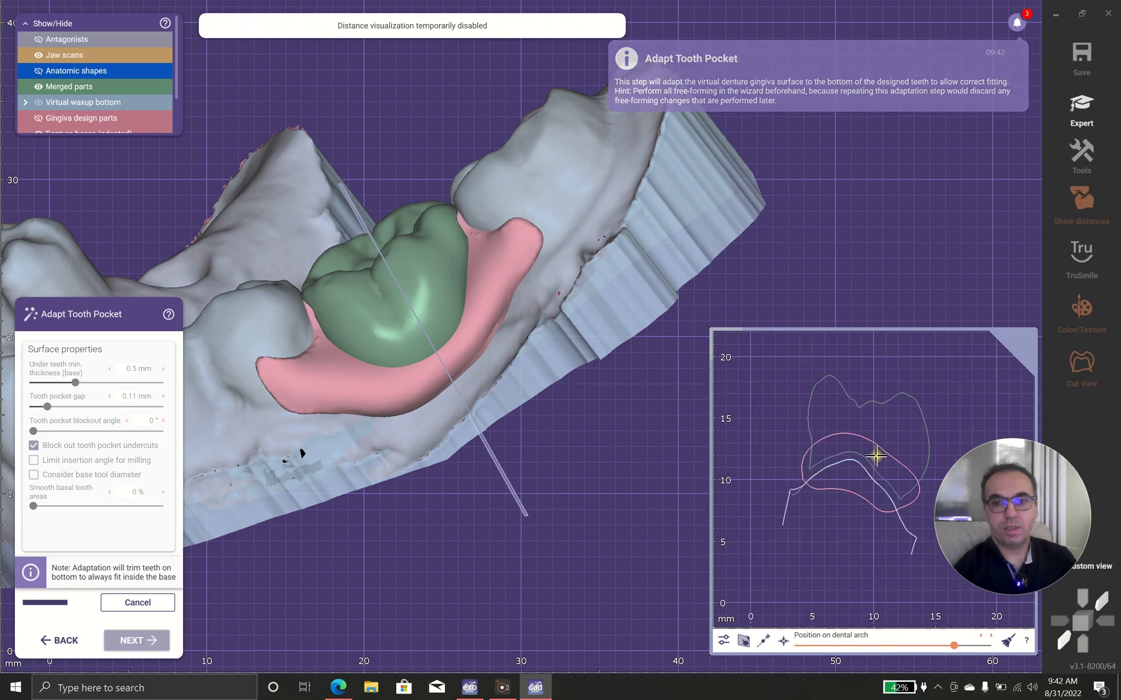
{"action": "scroll", "coordinate": [864, 493], "scroll_direction": "up", "scroll_amount": 3}
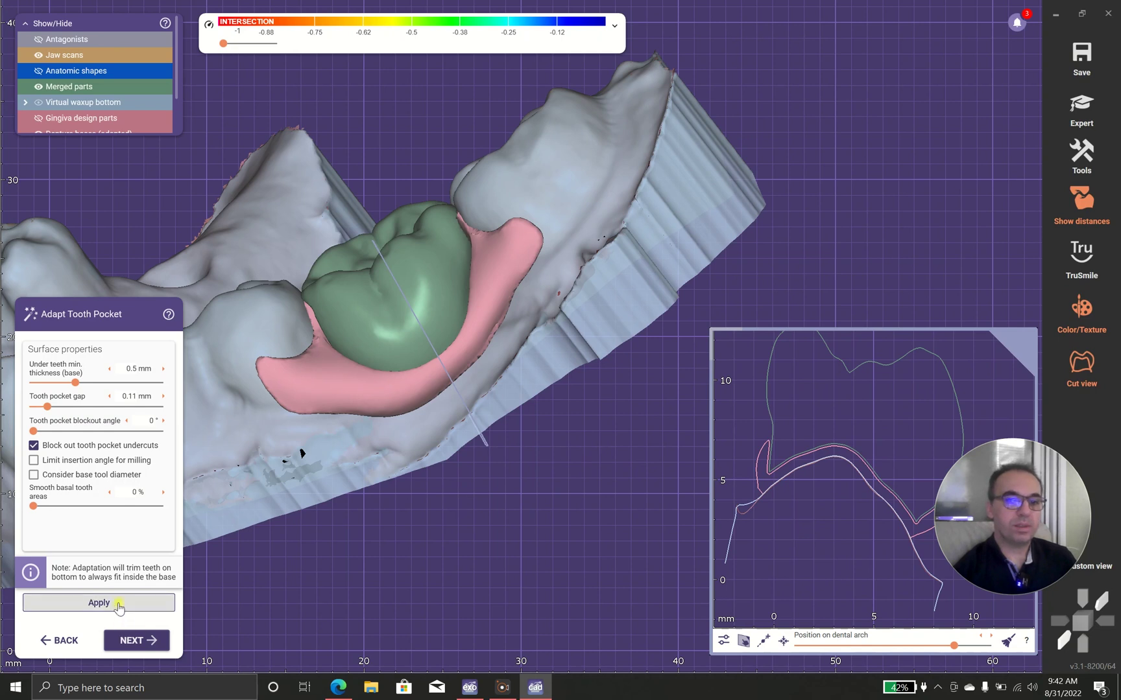
{"action": "left_click_drag", "start_coordinate": [854, 537], "coordinate": [789, 514]}
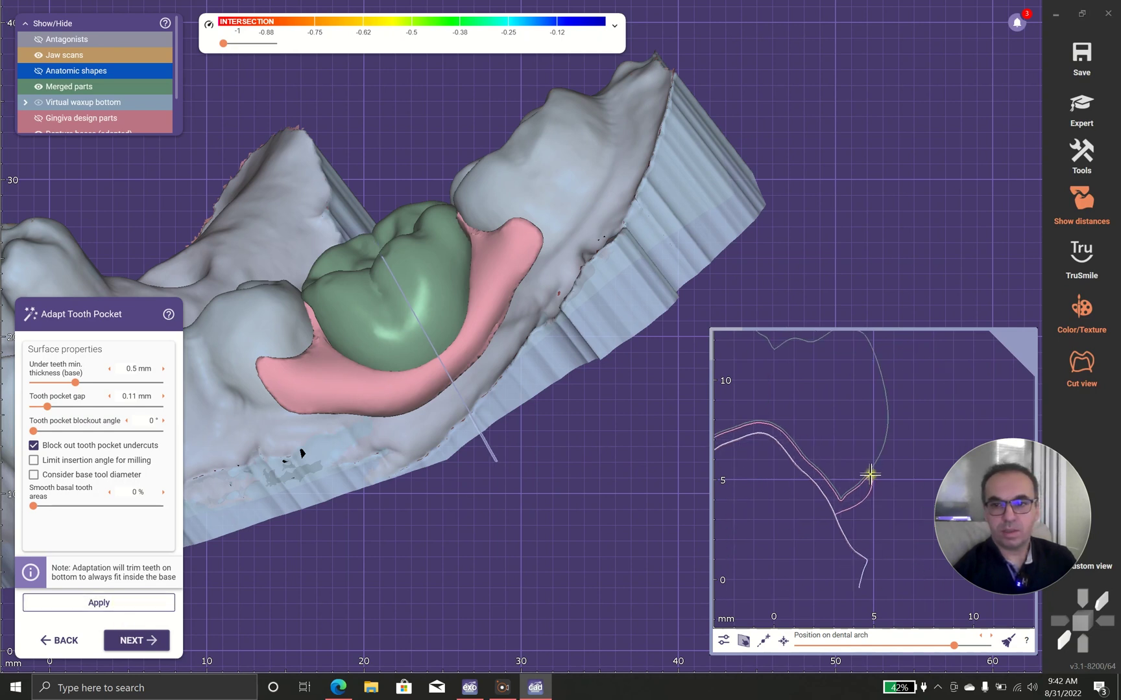
{"action": "scroll", "coordinate": [871, 470], "scroll_direction": "up", "scroll_amount": 2}
{"action": "scroll", "coordinate": [767, 468], "scroll_direction": "down", "scroll_amount": 3}
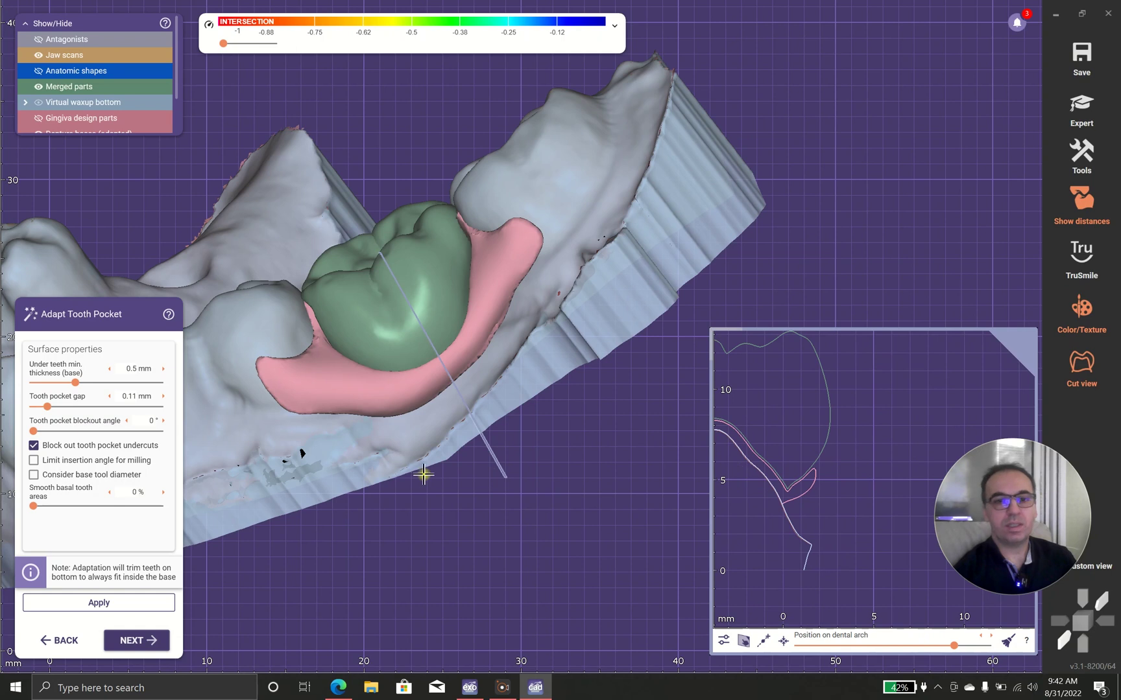
Apply the pocket adaptation again and merge the restoration, overwriting the existing scene file denture_2022-08-31.dentalCAD
{"action": "left_click", "coordinate": [124, 608]}
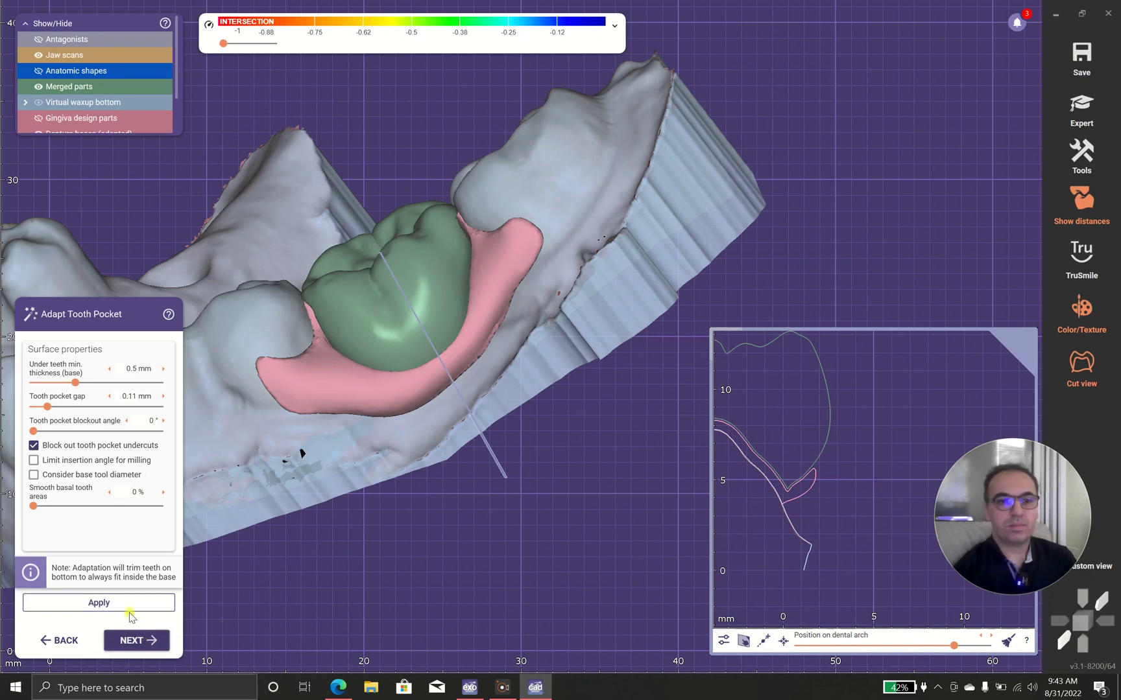
{"action": "left_click", "coordinate": [125, 603]}
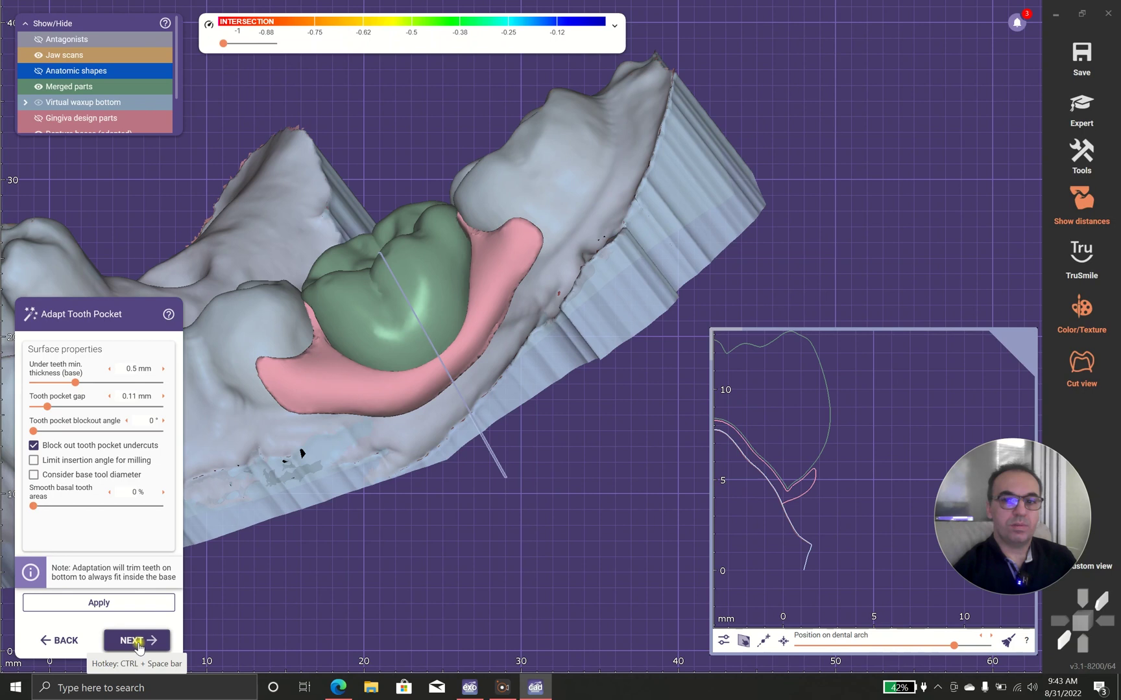
{"action": "left_click", "coordinate": [136, 642]}
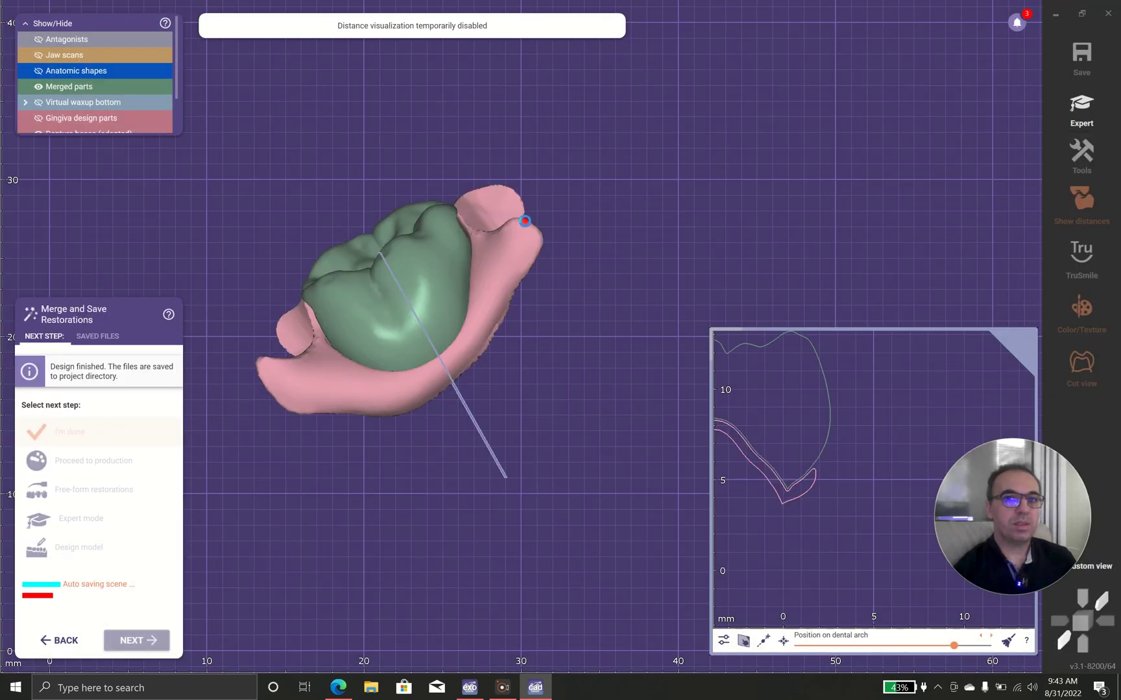
{"action": "left_click", "coordinate": [526, 221]}
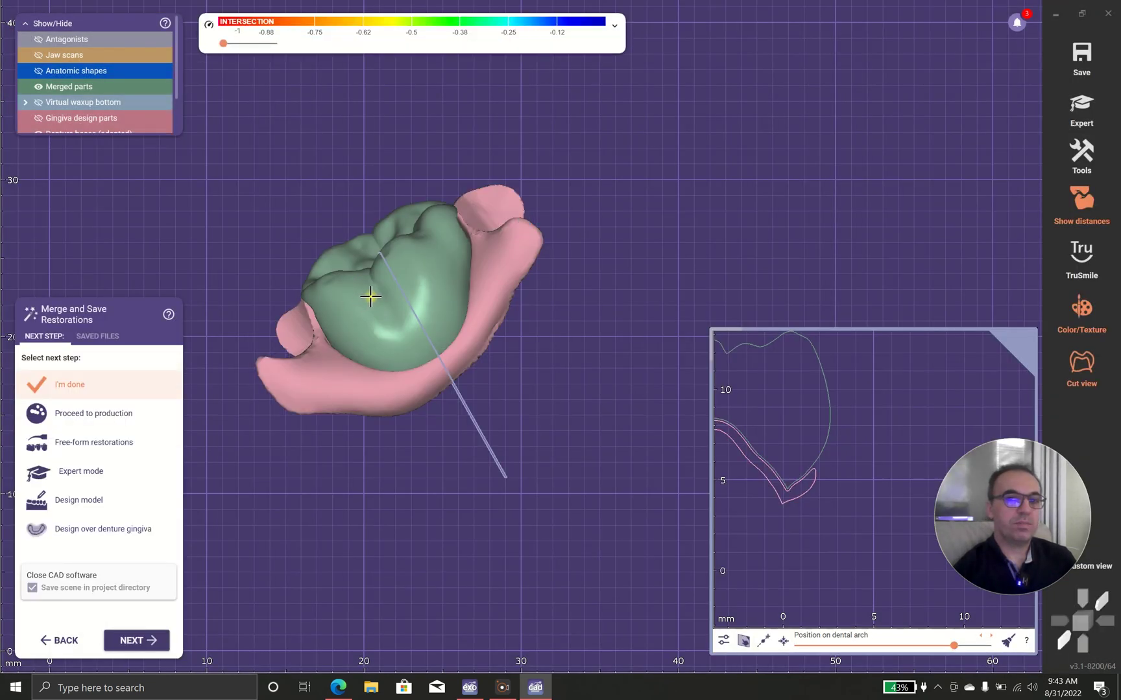
Hide the merged parts, close the cut view and inspect the denture base with its tooth pocket on its own
{"action": "right_click_drag", "start_coordinate": [372, 302], "coordinate": [370, 298]}
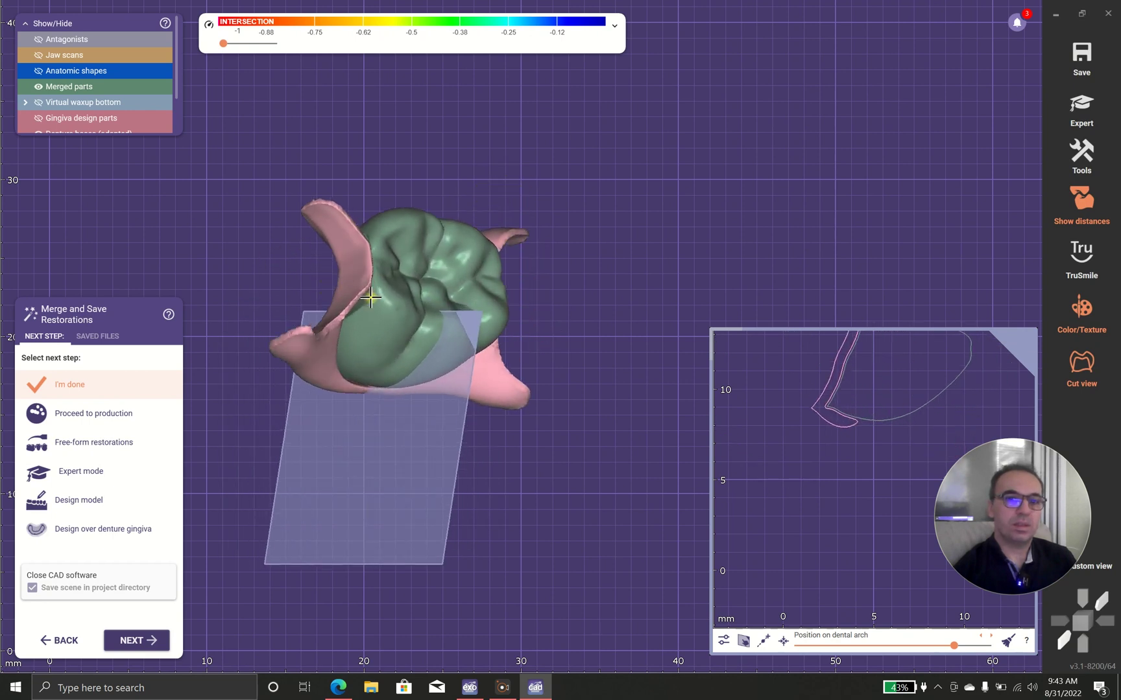
{"action": "left_click", "coordinate": [37, 87]}
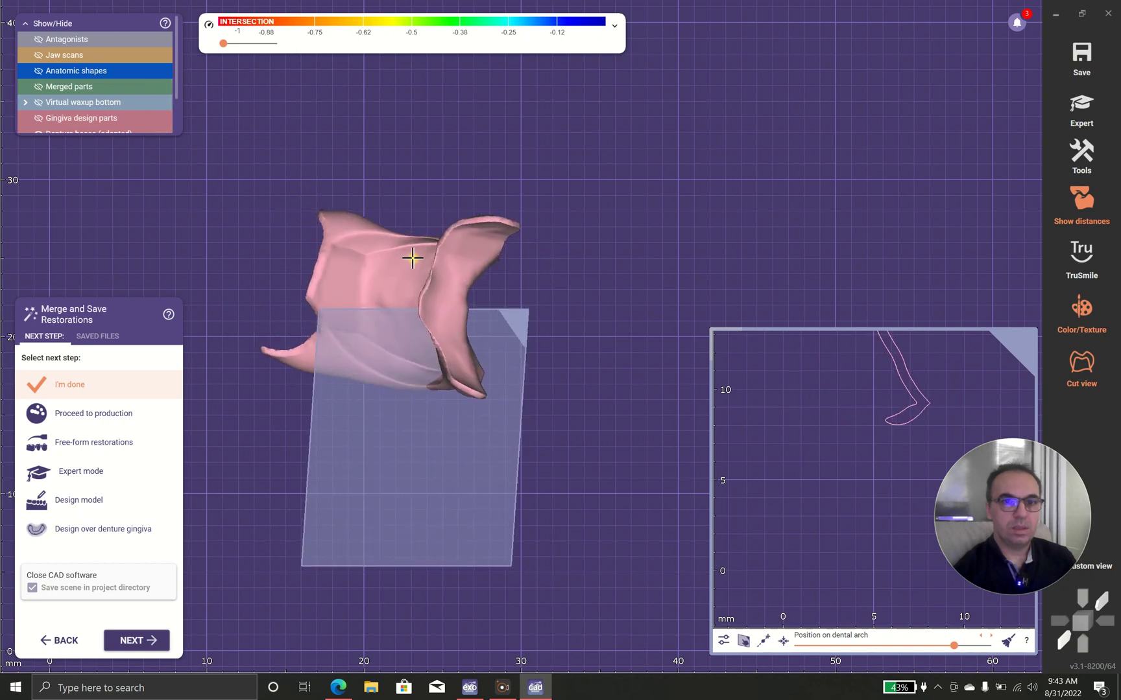
{"action": "left_click", "coordinate": [1080, 364]}
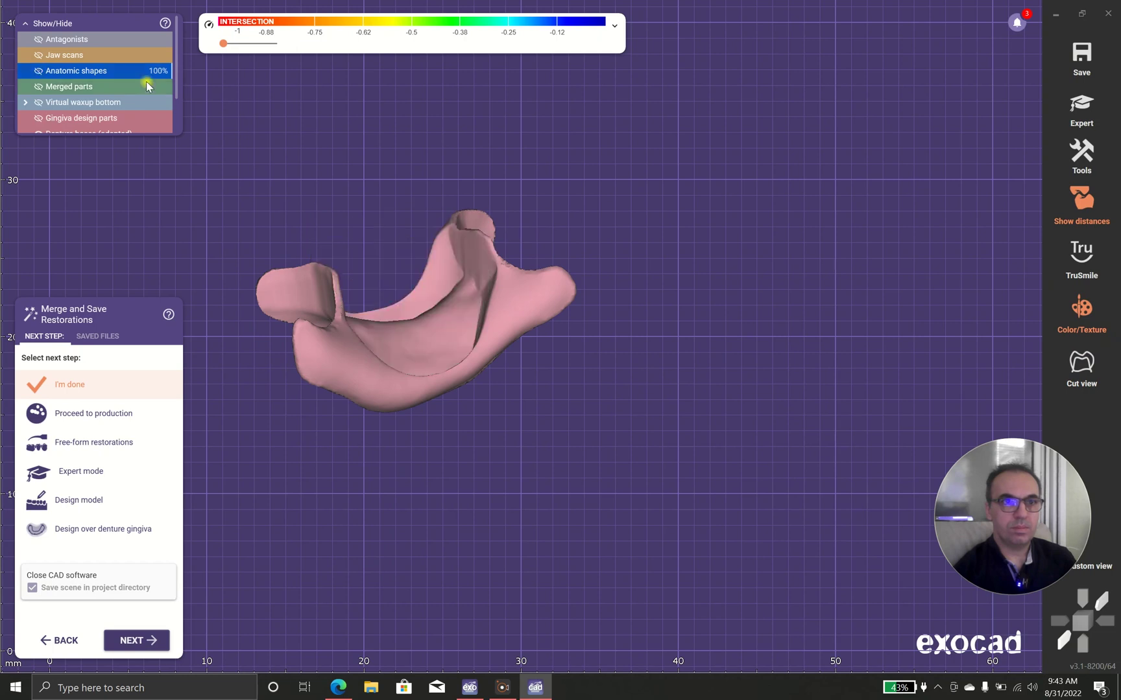
Hide the adapted denture bases, show the merged parts and inspect the separate tooth from below and above
{"action": "left_click_drag", "start_coordinate": [177, 71], "coordinate": [178, 98]}
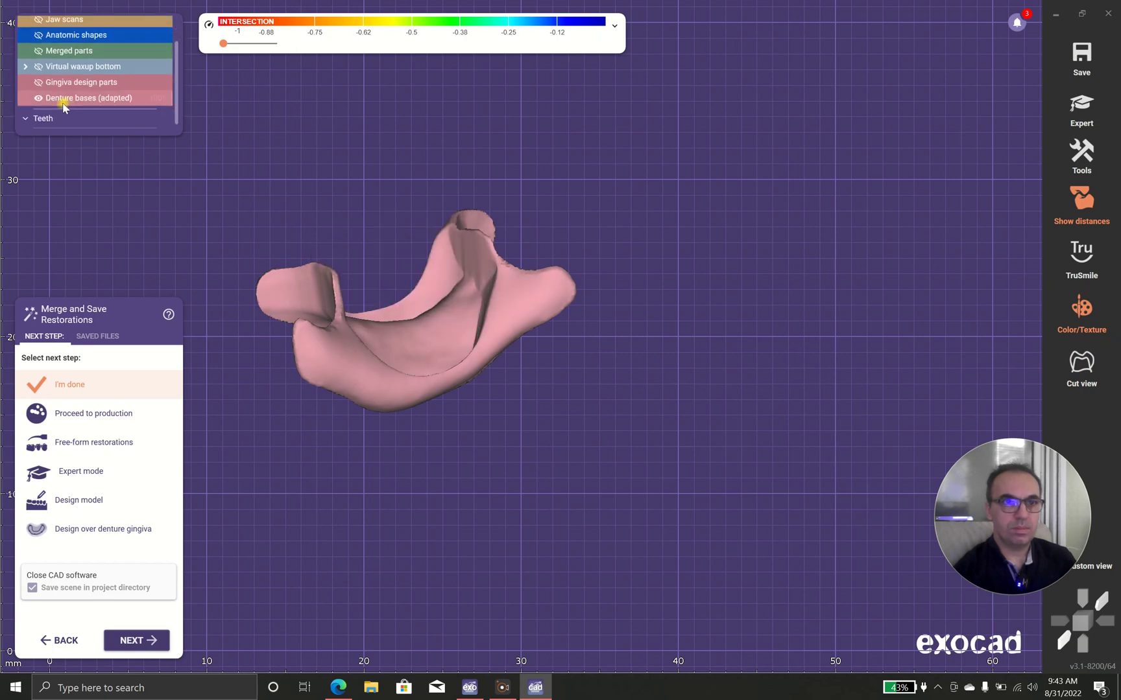
{"action": "left_click", "coordinate": [39, 98]}
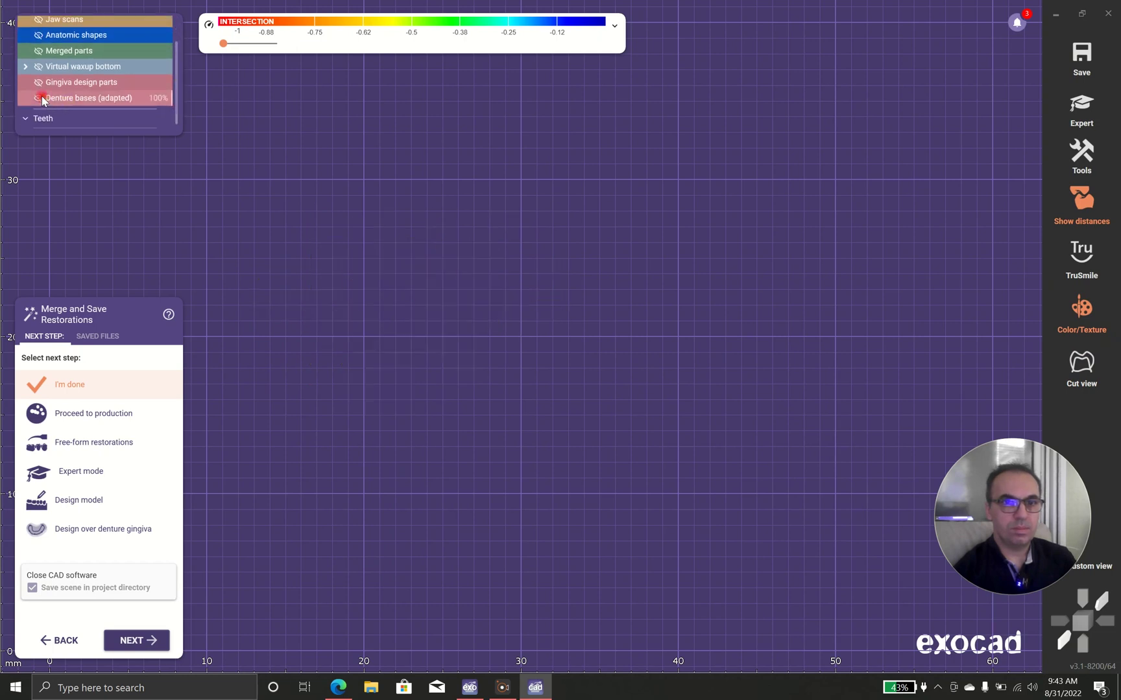
{"action": "left_click", "coordinate": [38, 51]}
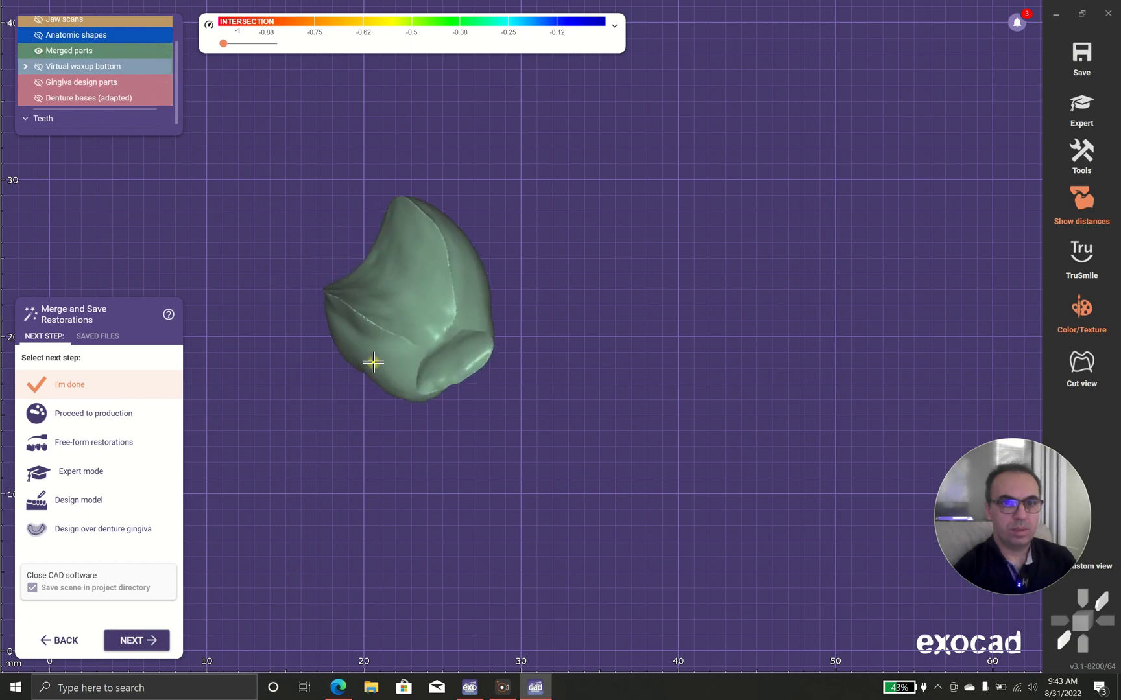
{"action": "right_click_drag", "start_coordinate": [373, 363], "coordinate": [330, 294]}
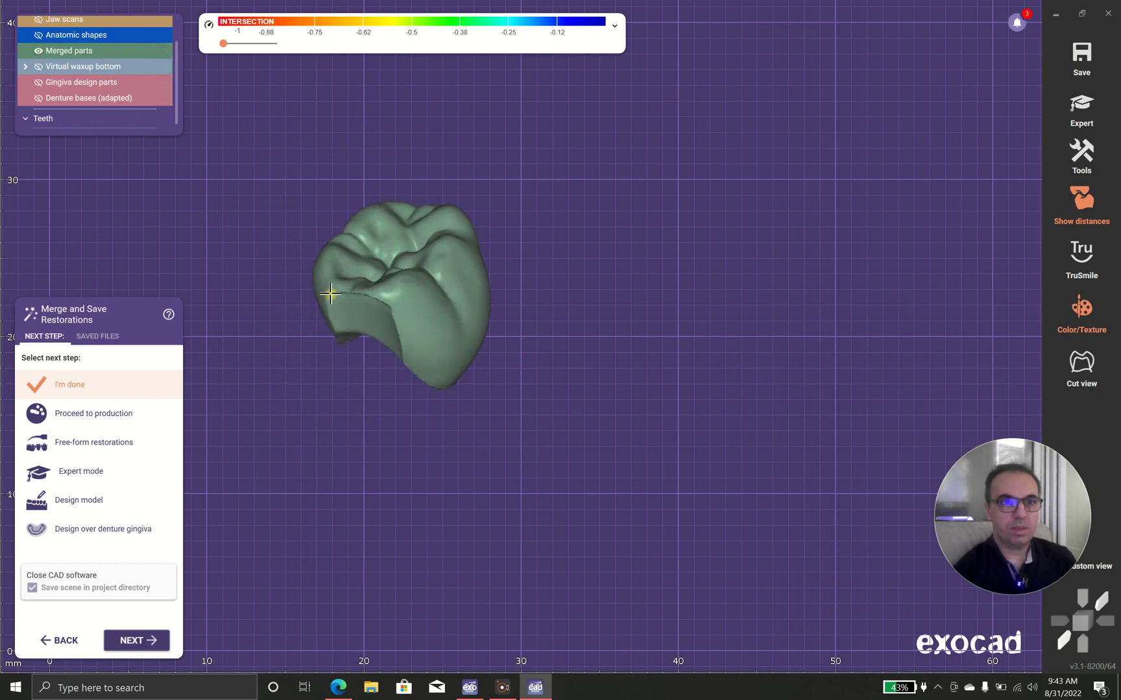
Show the adapted denture bases and jaw scans together with the tooth and examine the finished partial in the arch
{"action": "left_click", "coordinate": [38, 98]}
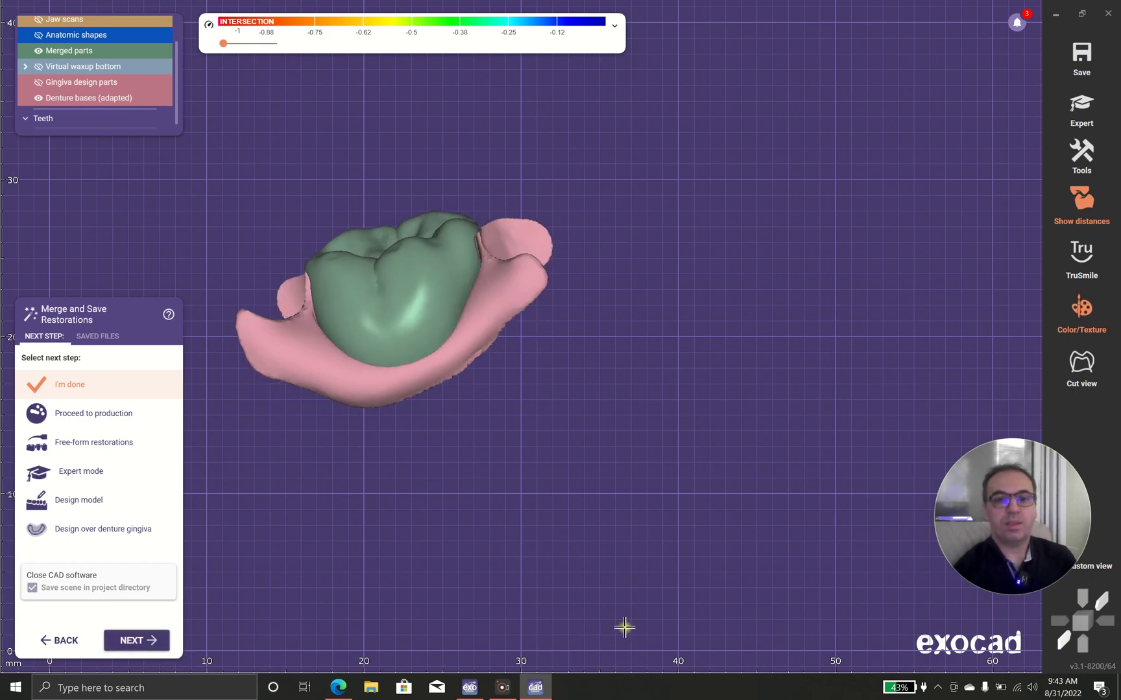
{"action": "left_click", "coordinate": [39, 20]}
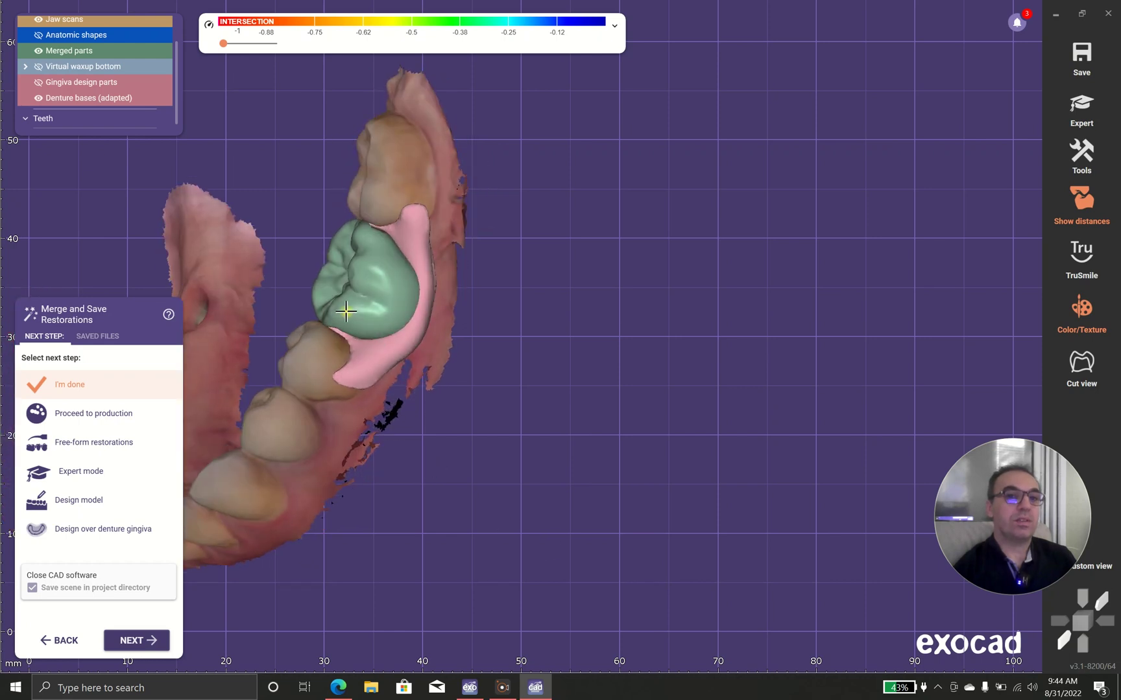
{"action": "right_click_drag", "start_coordinate": [238, 330], "coordinate": [240, 330]}
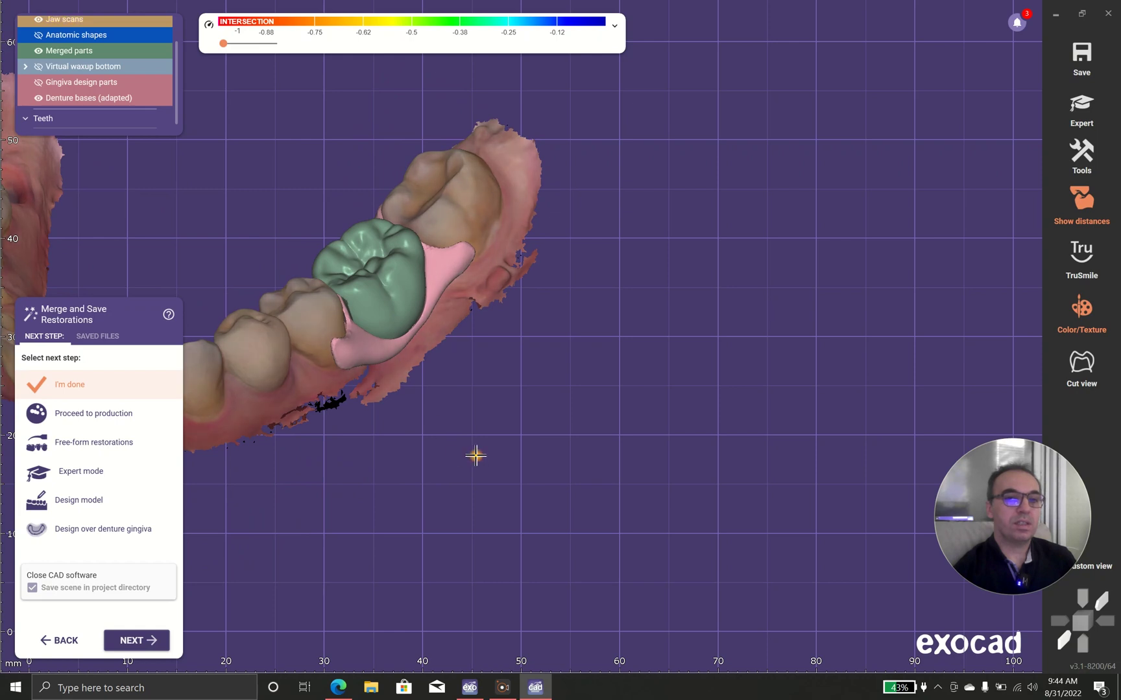
{"action": "middle_click_drag", "start_coordinate": [475, 455], "coordinate": [549, 460]}
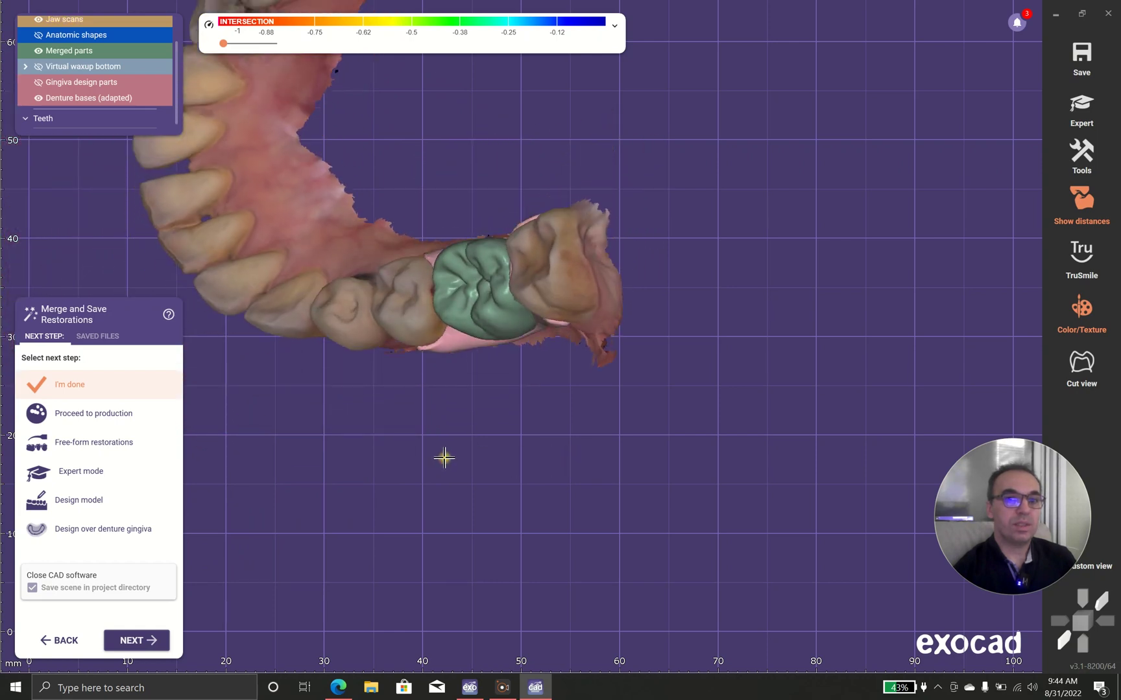